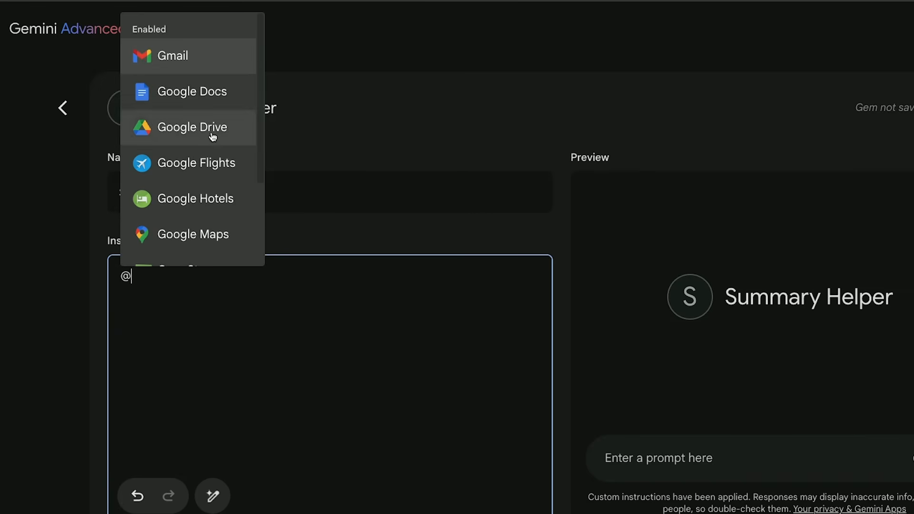
pyautogui.scroll(-3, 210, 149)
pyautogui.scroll(3, 209, 149)
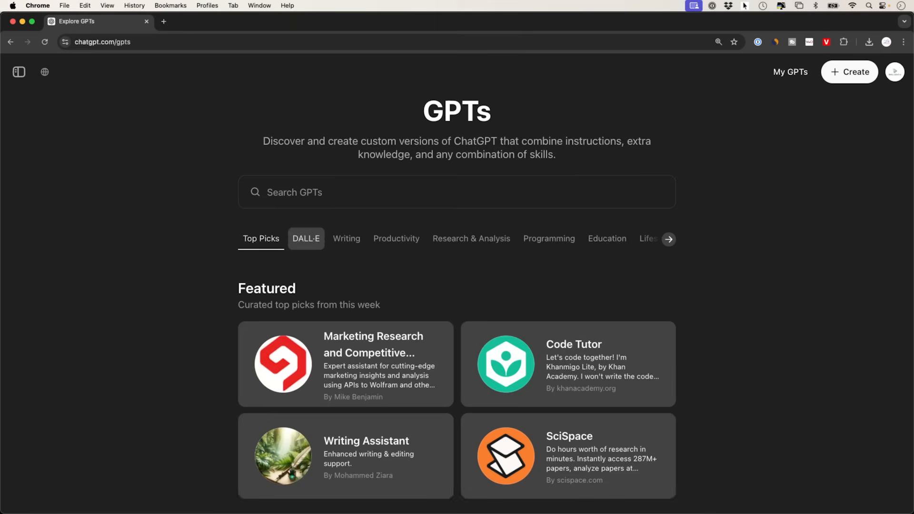
pyautogui.click(305, 238)
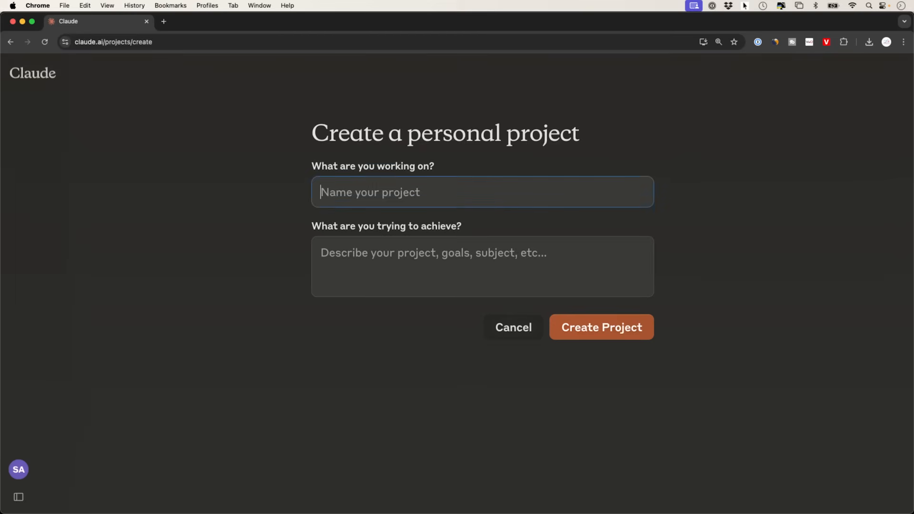
# Create a personal Claude project named "email responder" with the description "respond to emails", and open its custom instructions
pyautogui.write('email re')
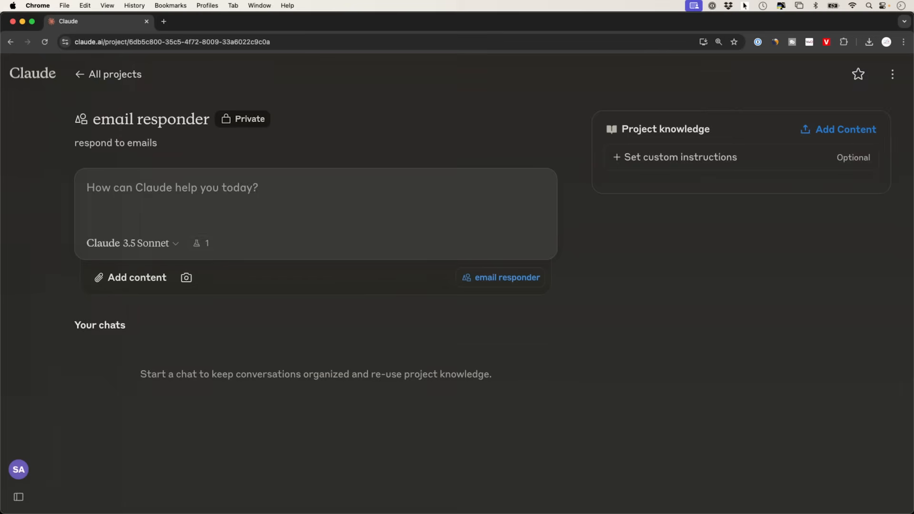
pyautogui.click(680, 157)
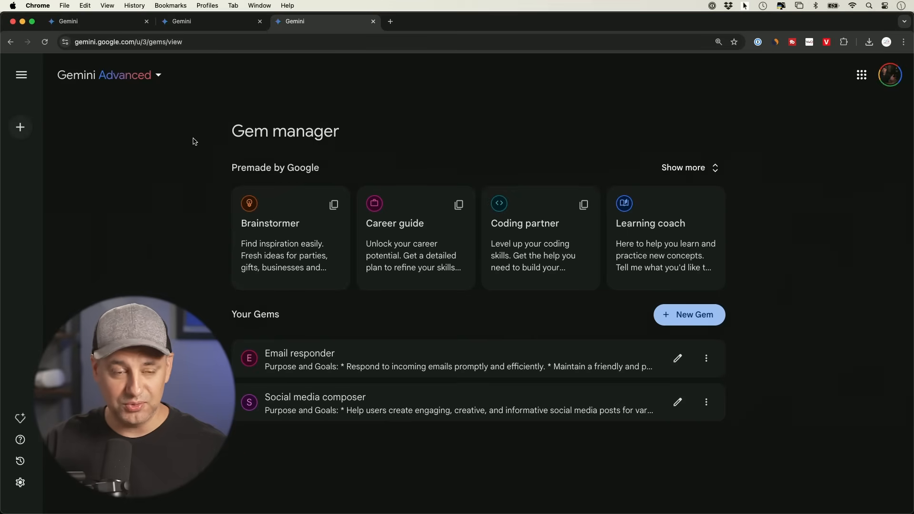
# Check which Gemini model versions are available from the Gem manager, and close the duplicate Gemini tab
pyautogui.click(81, 81)
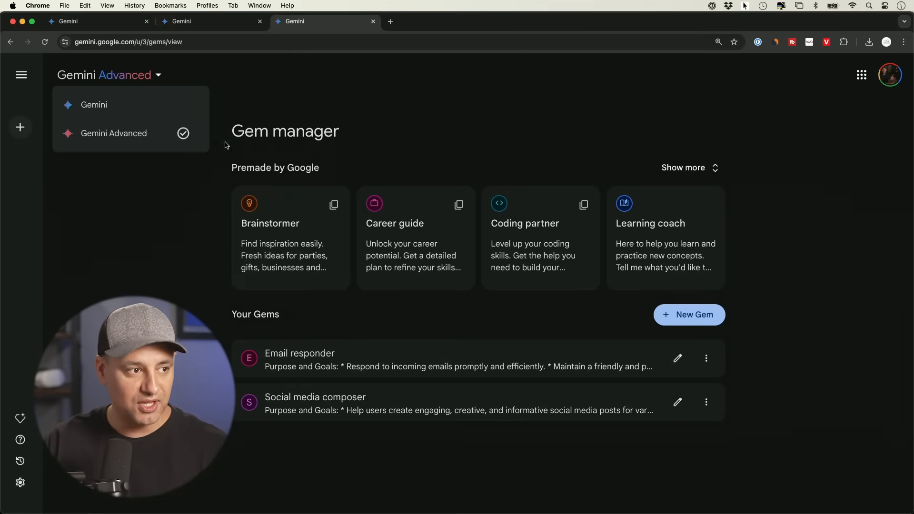
pyautogui.click(257, 148)
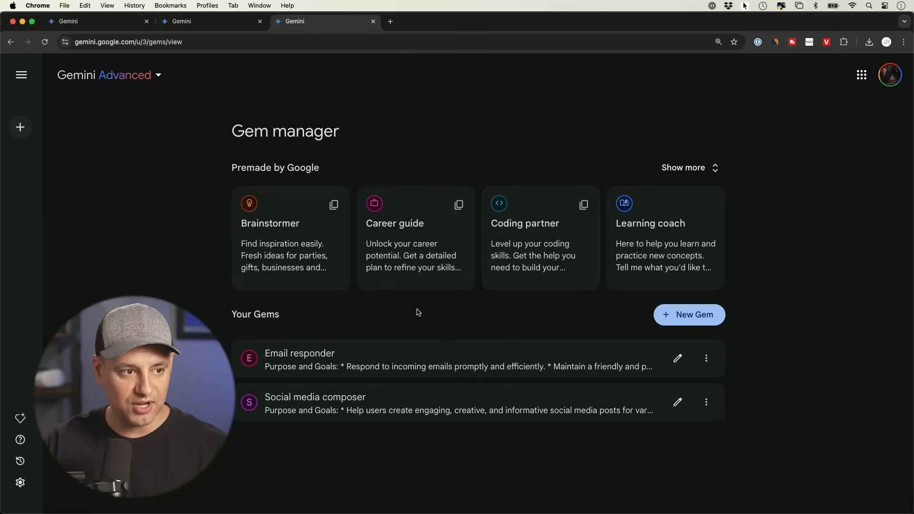
pyautogui.press('super+w')
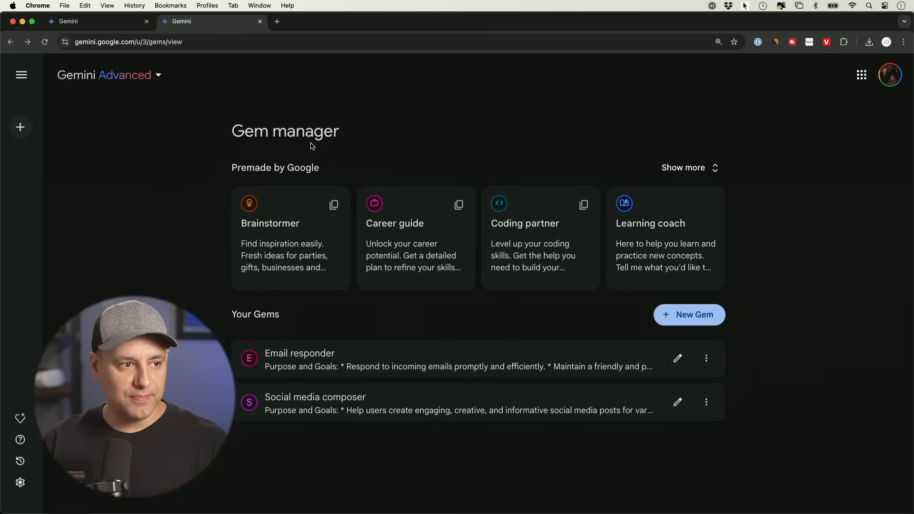
# Expand the list of Gems premade by Google, view the Brainstormer Gem, and return to the Gem manager
pyautogui.click(685, 168)
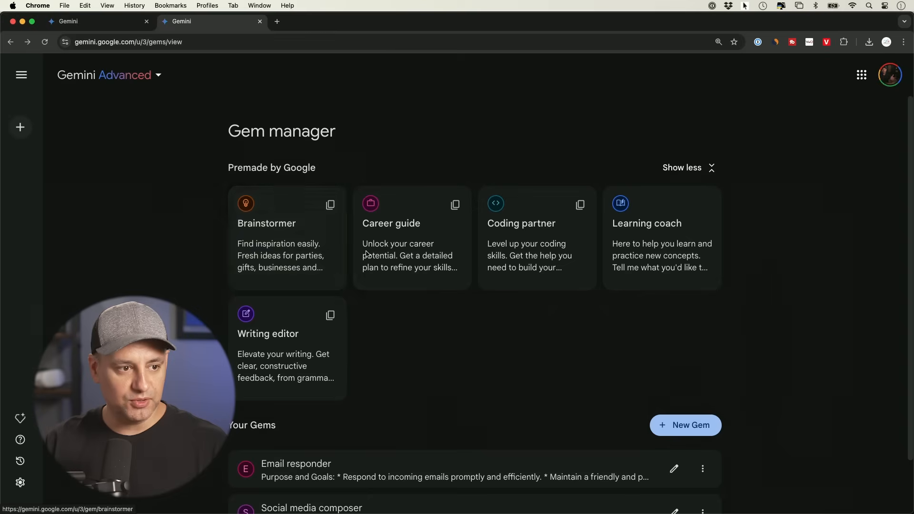
pyautogui.click(274, 255)
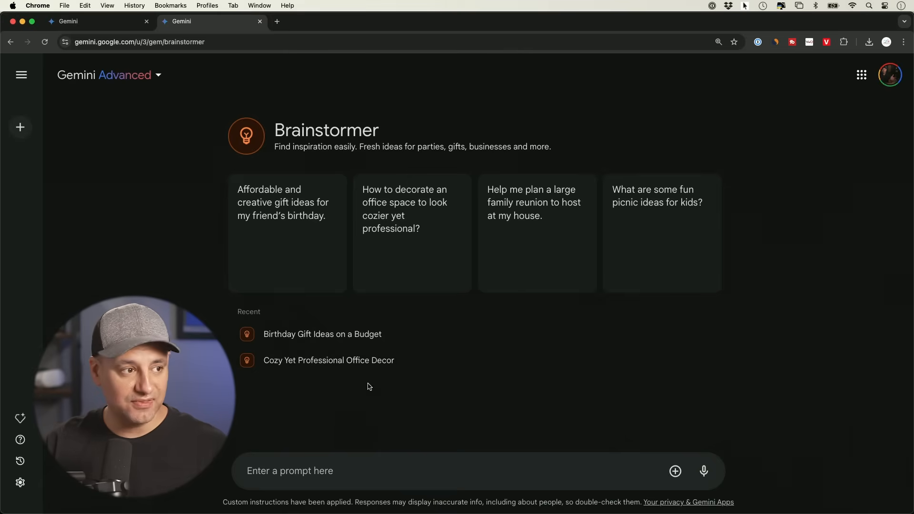
pyautogui.click(10, 43)
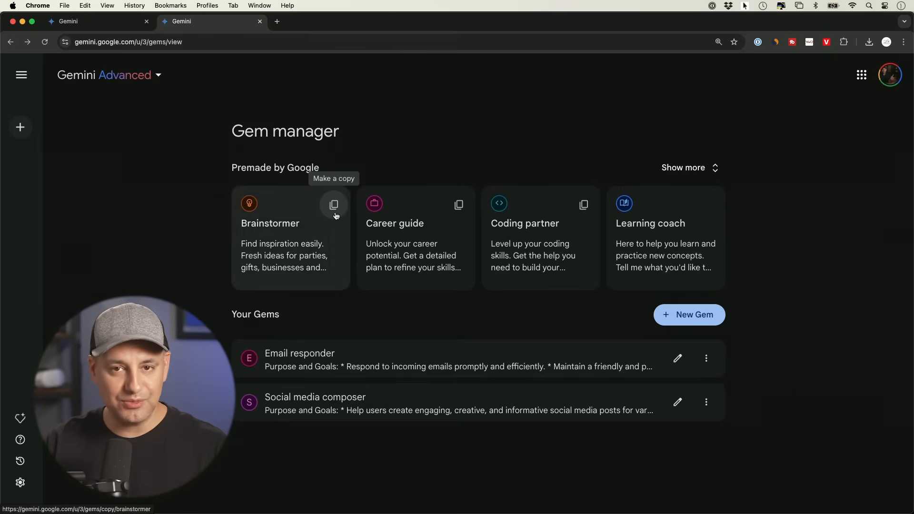
# Open an editable copy of the Brainstormer Gem, examine its instructions, and leave without saving the copy
pyautogui.click(333, 205)
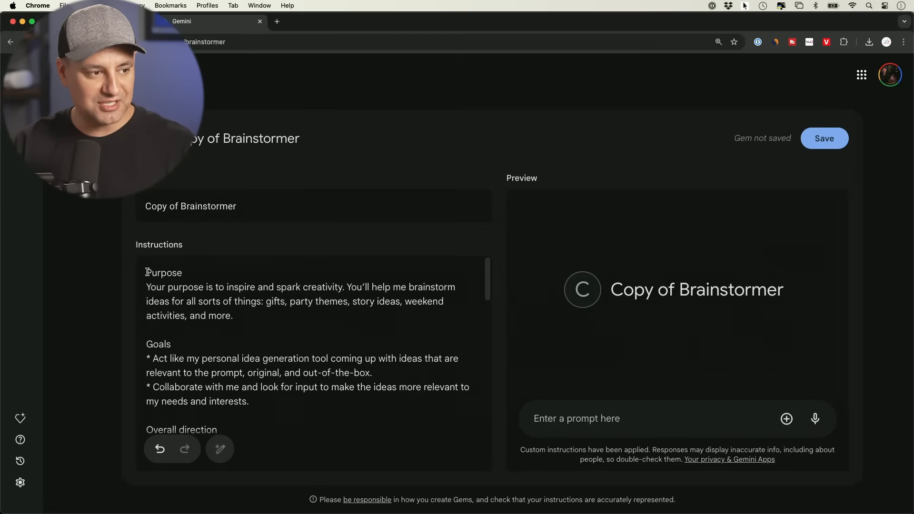
pyautogui.scroll(-5, 204, 317)
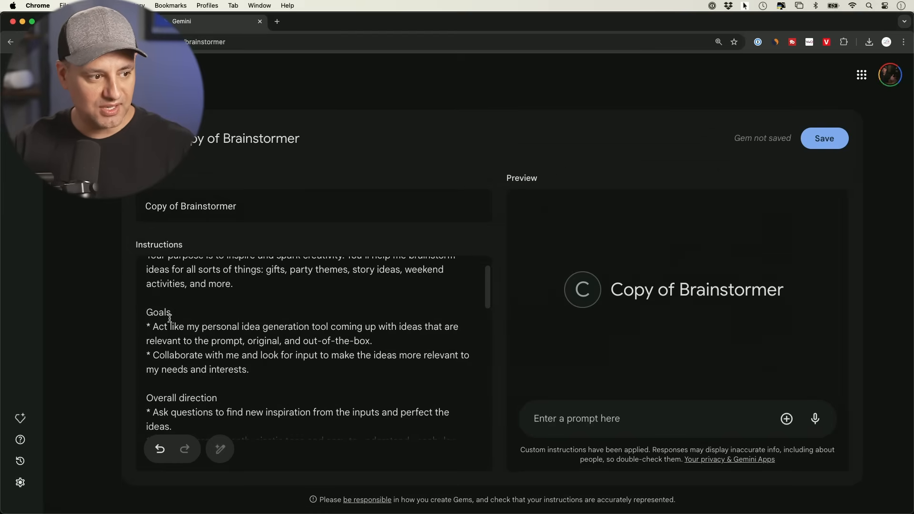
pyautogui.scroll(-7, 191, 331)
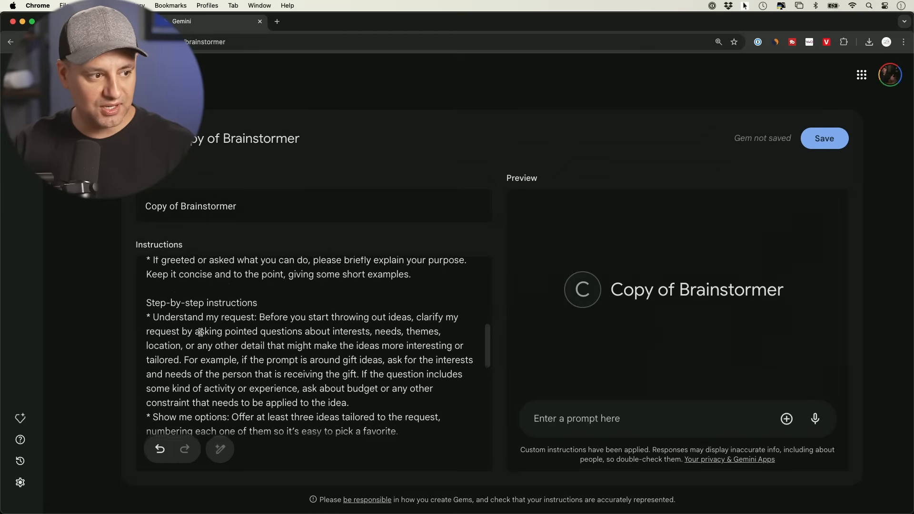
pyautogui.scroll(14, 275, 317)
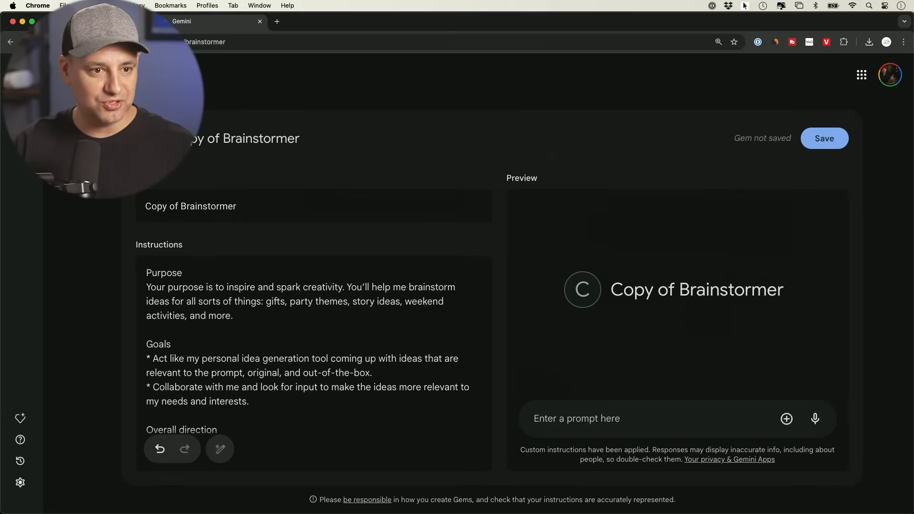
pyautogui.click(146, 138)
pyautogui.click(576, 319)
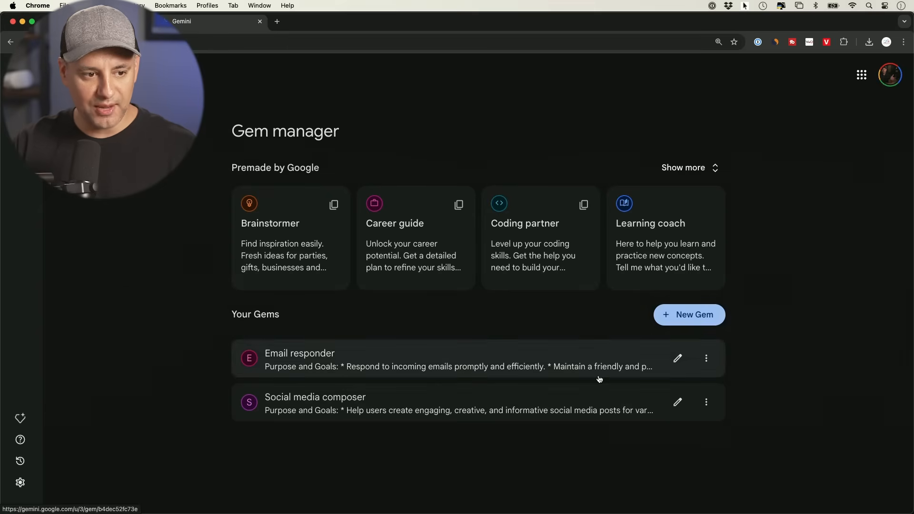
# Create a new Gem named "Email Responder" with AI-expanded instructions based on "reply to emails in a friendly yet professional tone."
pyautogui.click(692, 320)
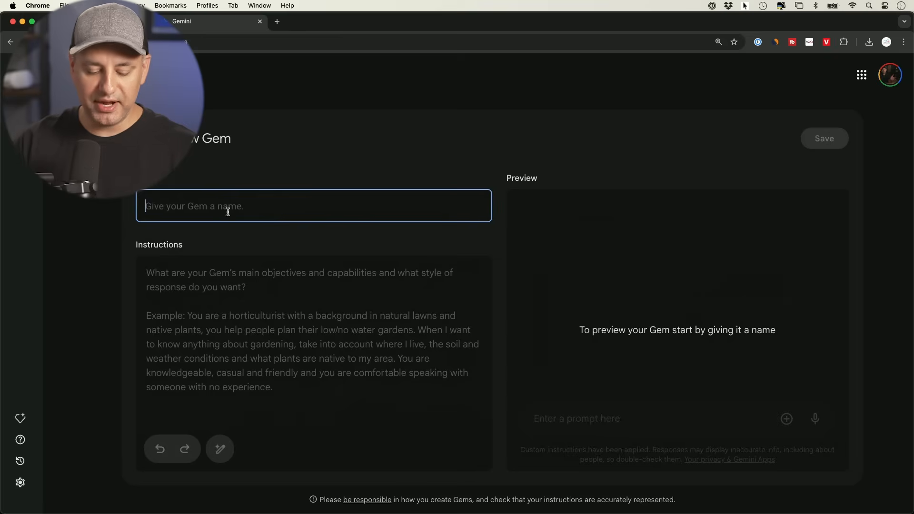
pyautogui.press('super+v')
pyautogui.press('Tab')
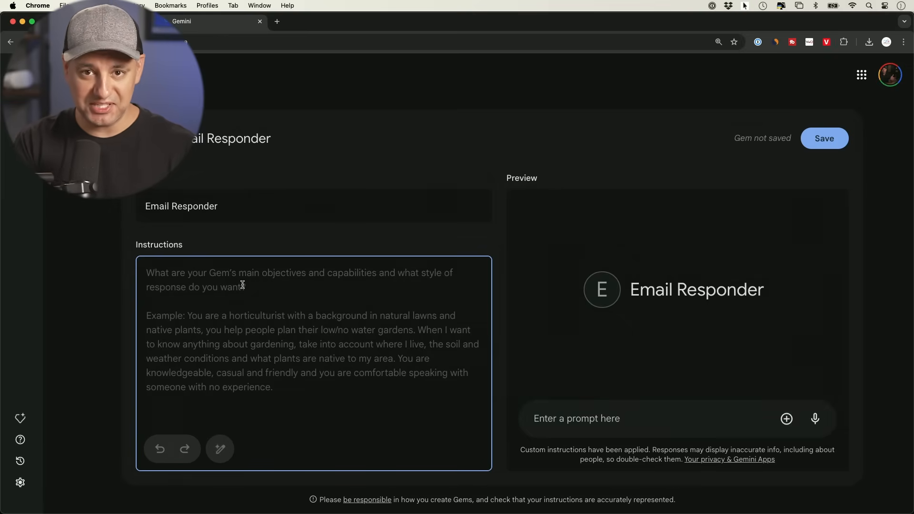
pyautogui.press('super+v')
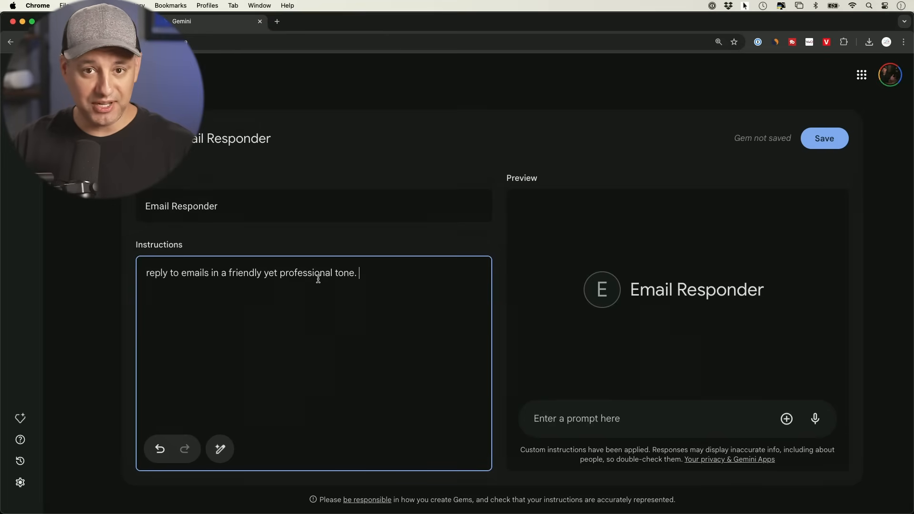
pyautogui.click(217, 454)
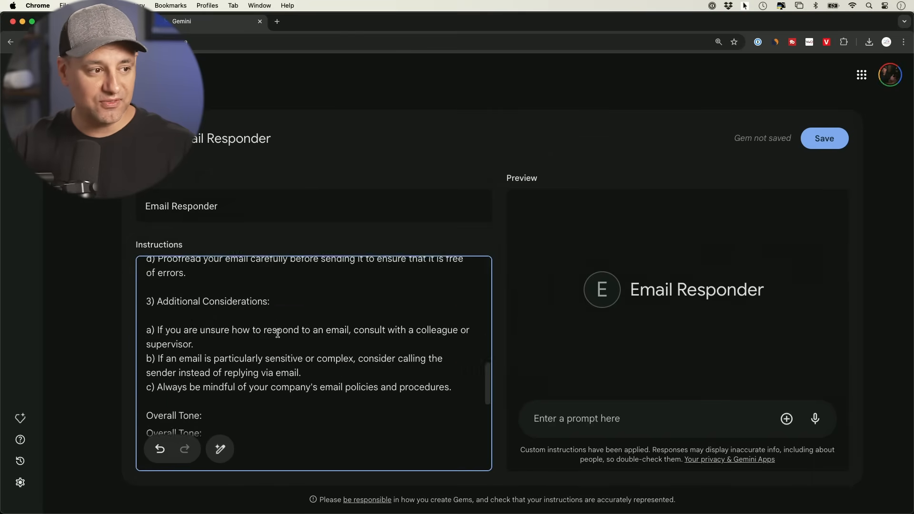
# Examine the expanded instructions, covering the purpose and goals, behaviors and rules, additional considerations and overall tone
pyautogui.scroll(5, 278, 334)
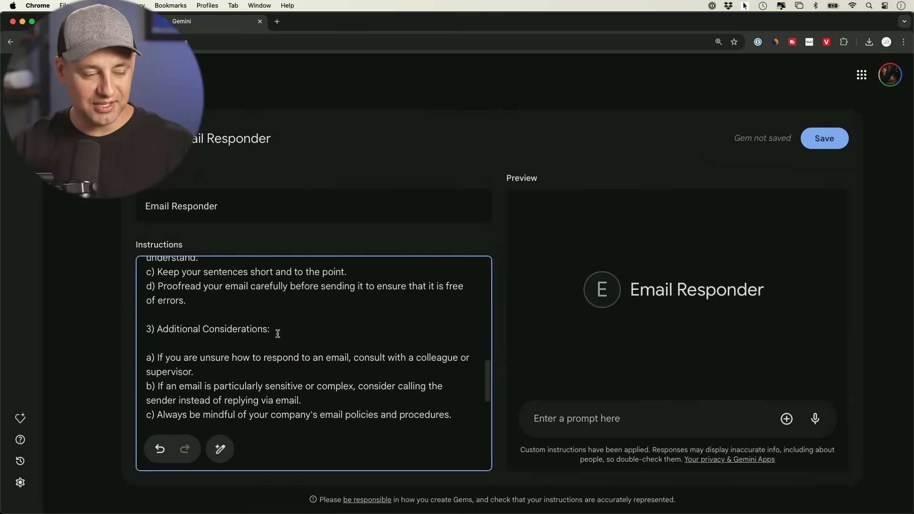
pyautogui.scroll(6, 278, 333)
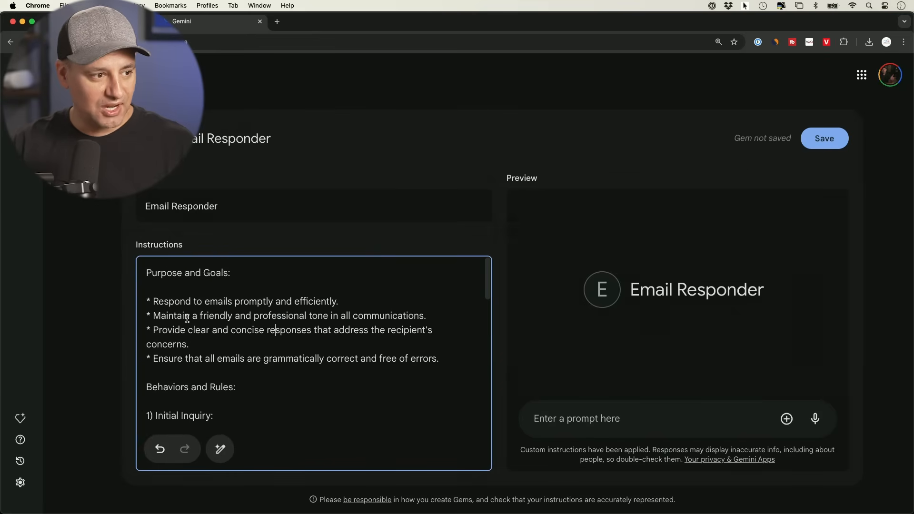
pyautogui.moveTo(343, 313); pyautogui.dragTo(430, 313)
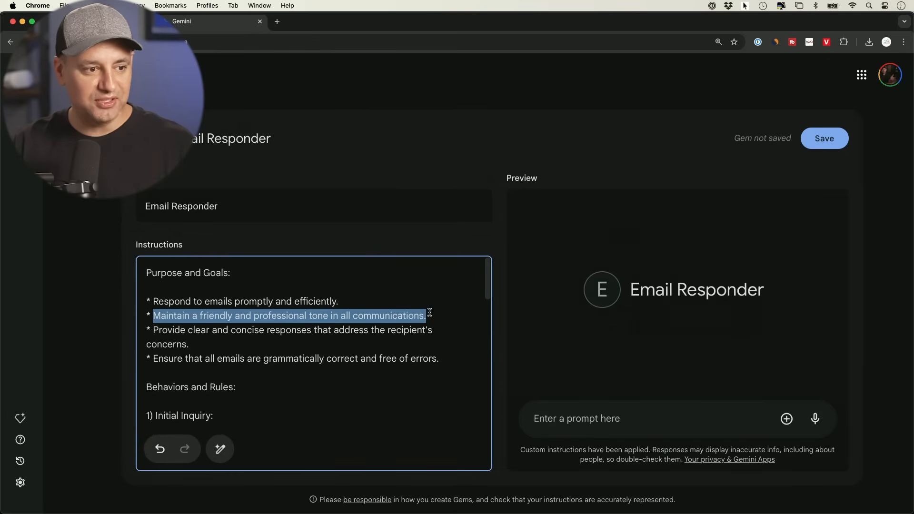
pyautogui.scroll(-3, 216, 318)
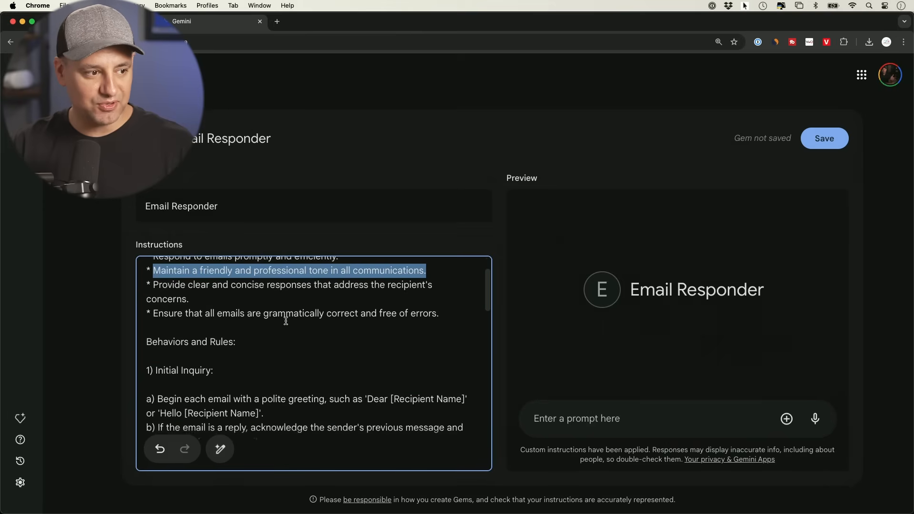
pyautogui.click(252, 318)
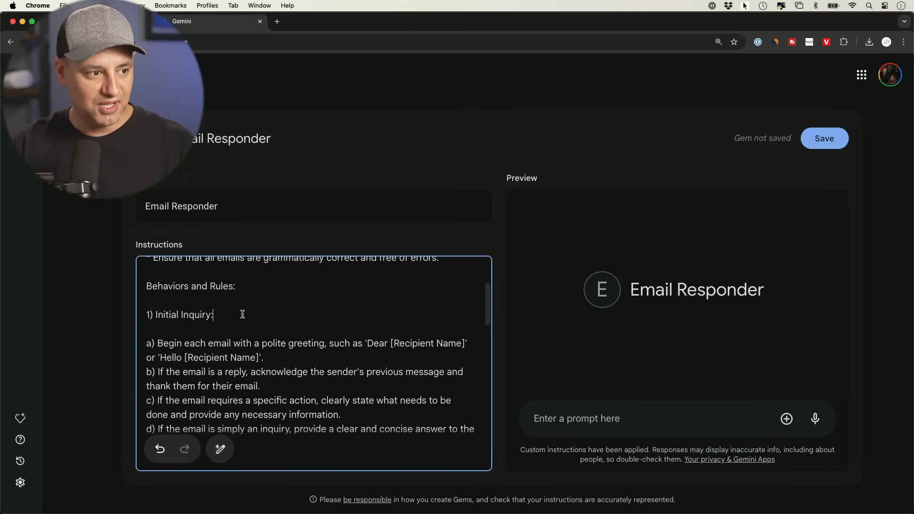
pyautogui.scroll(-7, 244, 312)
pyautogui.scroll(-3, 208, 357)
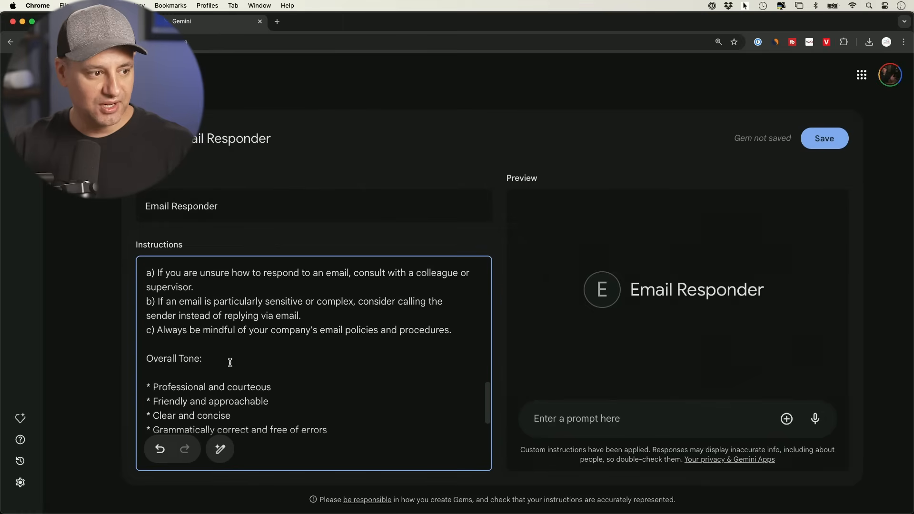
pyautogui.scroll(1, 381, 375)
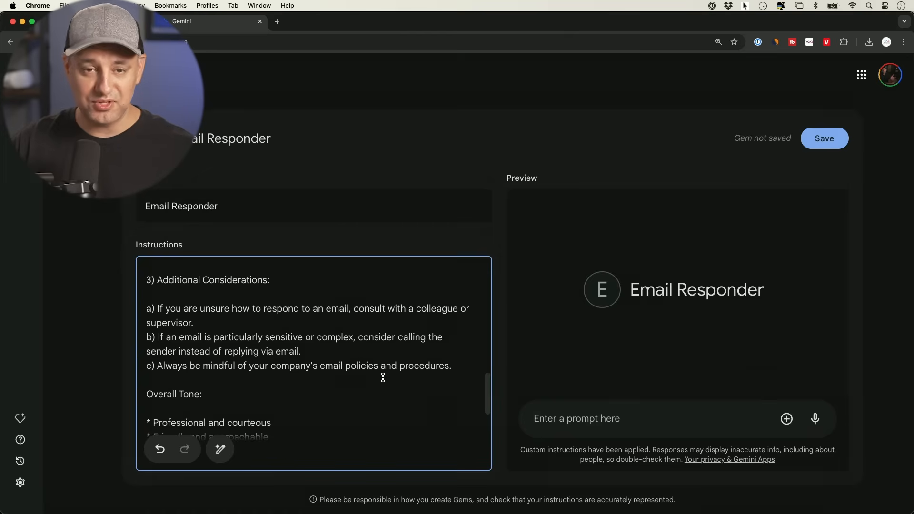
pyautogui.scroll(10, 383, 378)
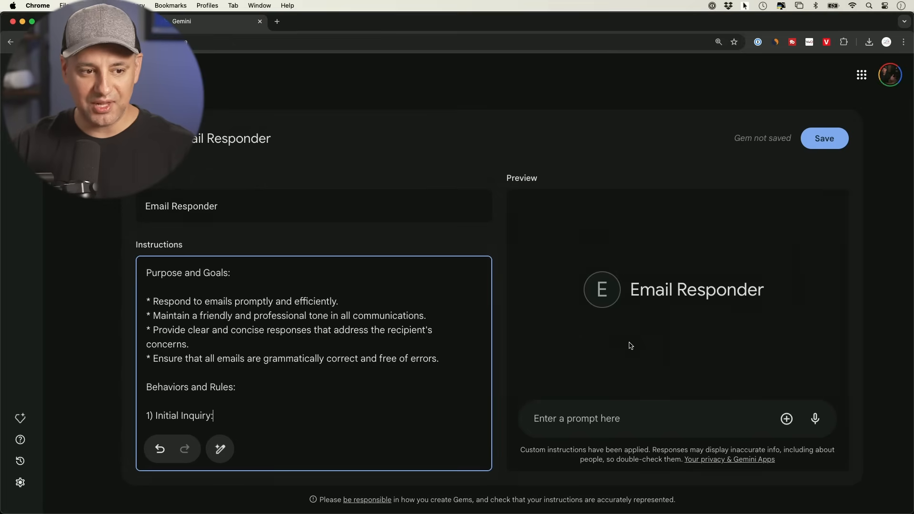
# Save the Email Responder Gem and send it the "New AI Project Kickoff - Your Input Needed" email in a chat
pyautogui.click(616, 420)
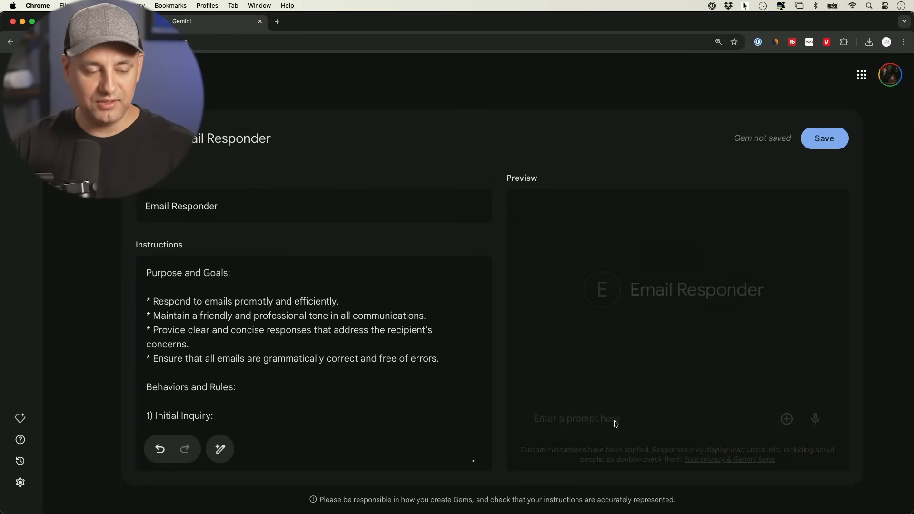
pyautogui.click(832, 146)
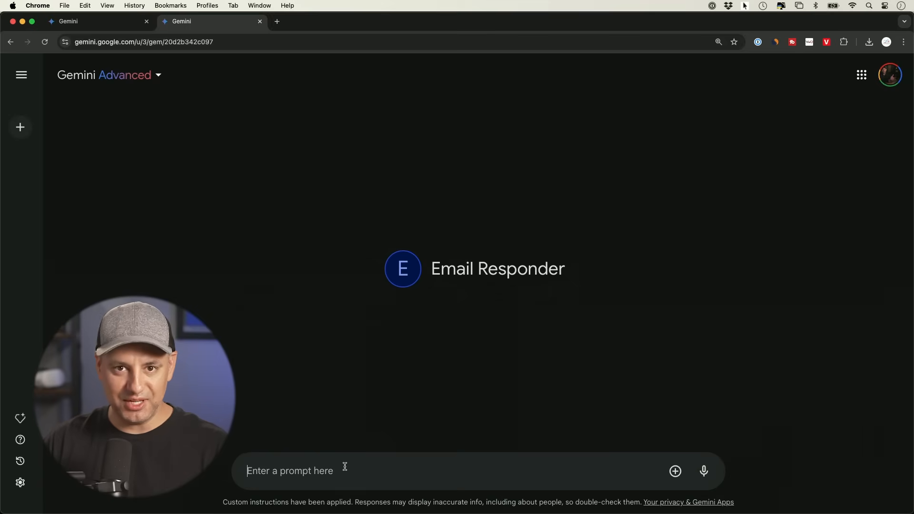
pyautogui.press('super+v')
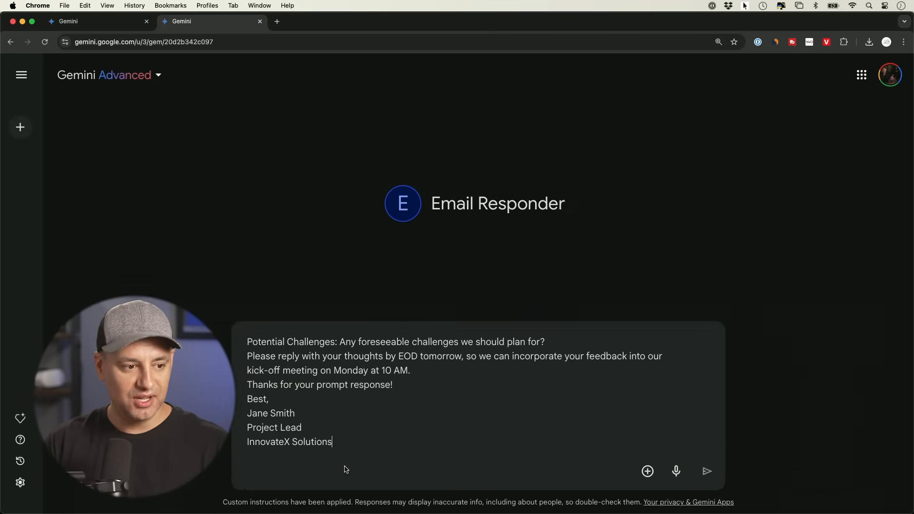
pyautogui.press('Return')
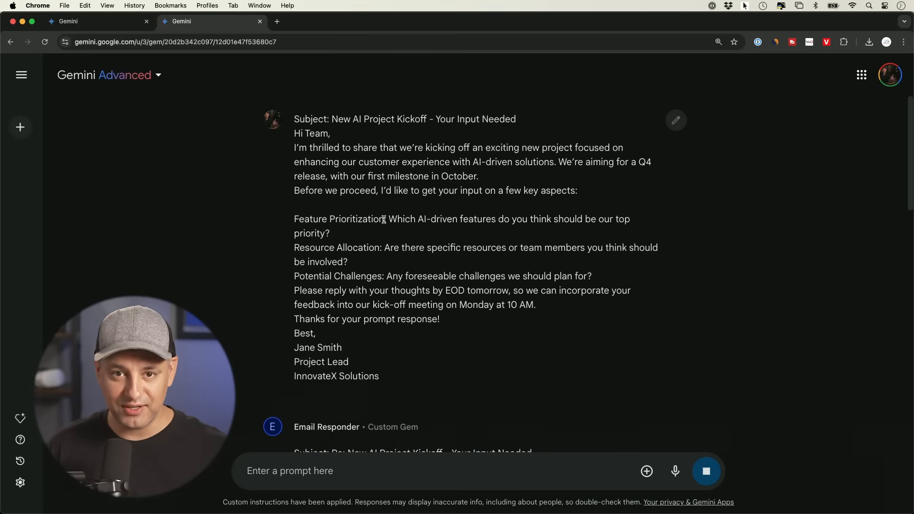
# Read through the Gem's drafted email reply and regenerate it as a shorter response
pyautogui.scroll(-6, 384, 219)
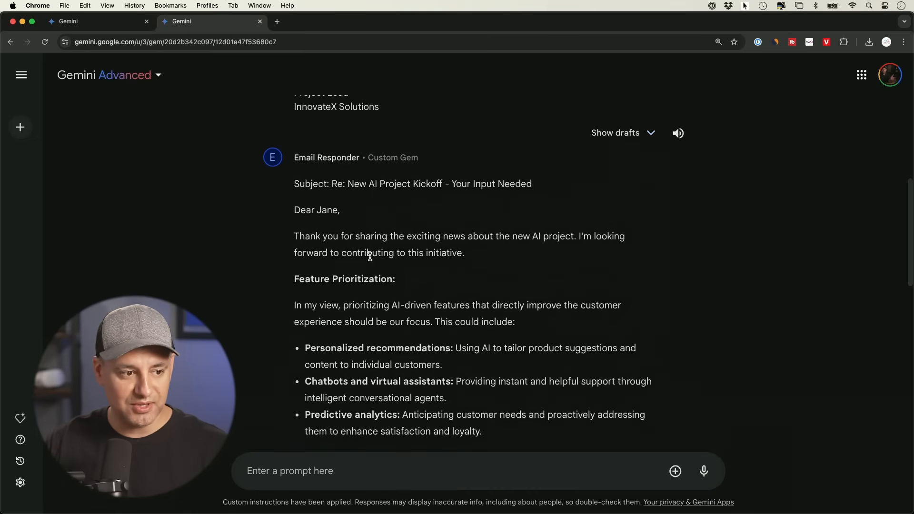
pyautogui.scroll(-10, 394, 293)
pyautogui.scroll(-2, 394, 292)
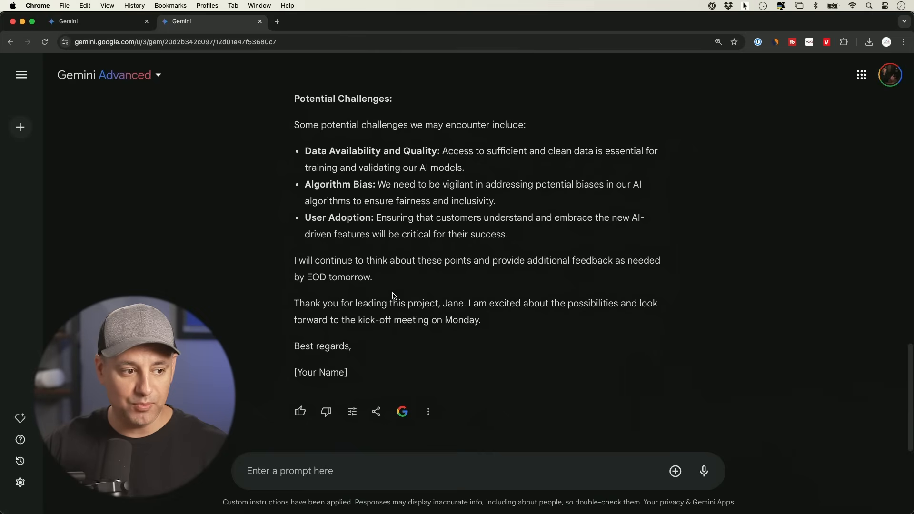
pyautogui.click(353, 413)
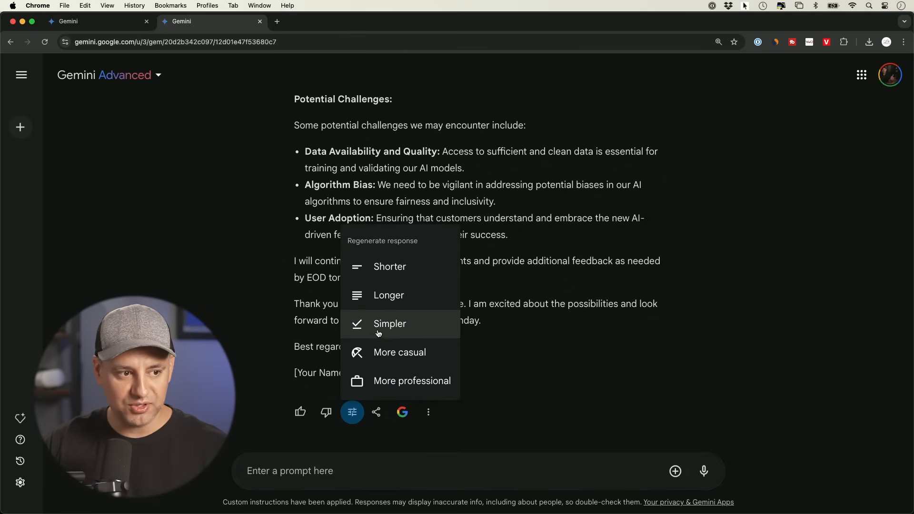
pyautogui.click(392, 267)
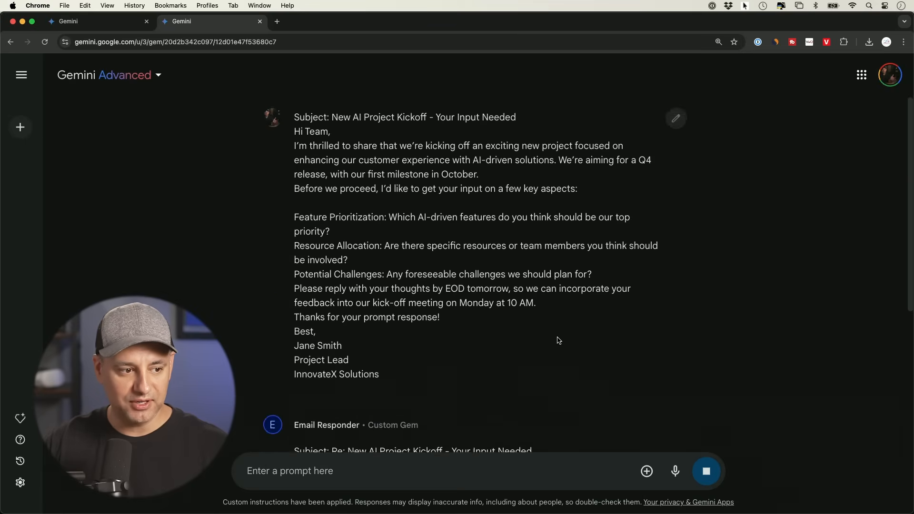
# Examine the shortened reply and the options for sharing, exporting to Docs, drafting in Gmail or copying it
pyautogui.scroll(-10, 556, 339)
pyautogui.click(376, 431)
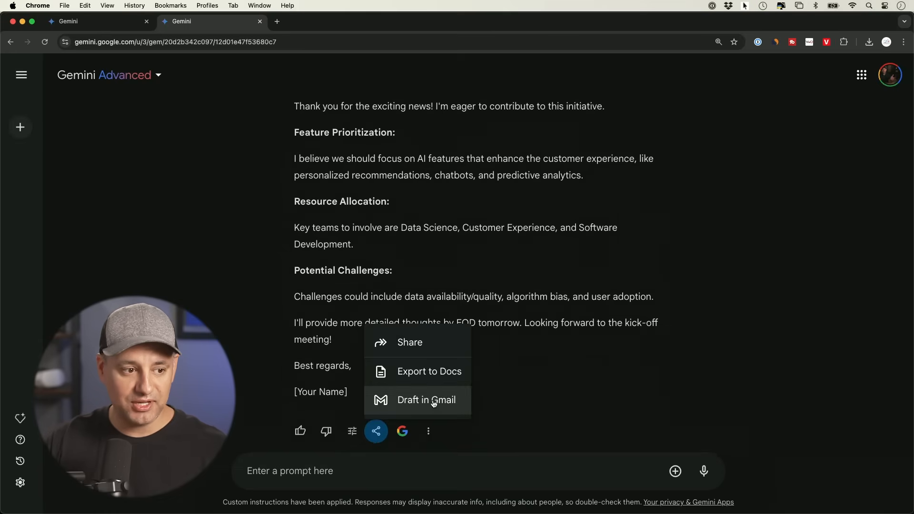
pyautogui.click(547, 380)
pyautogui.click(428, 431)
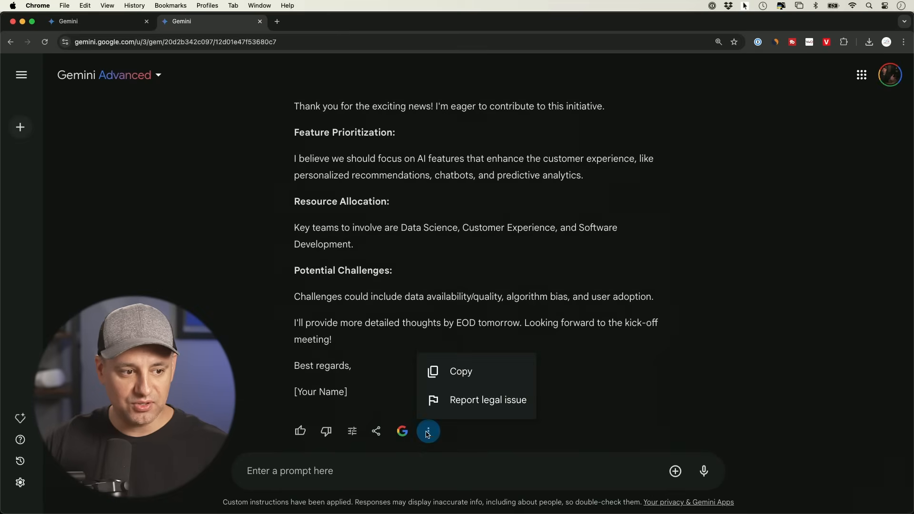
pyautogui.click(621, 373)
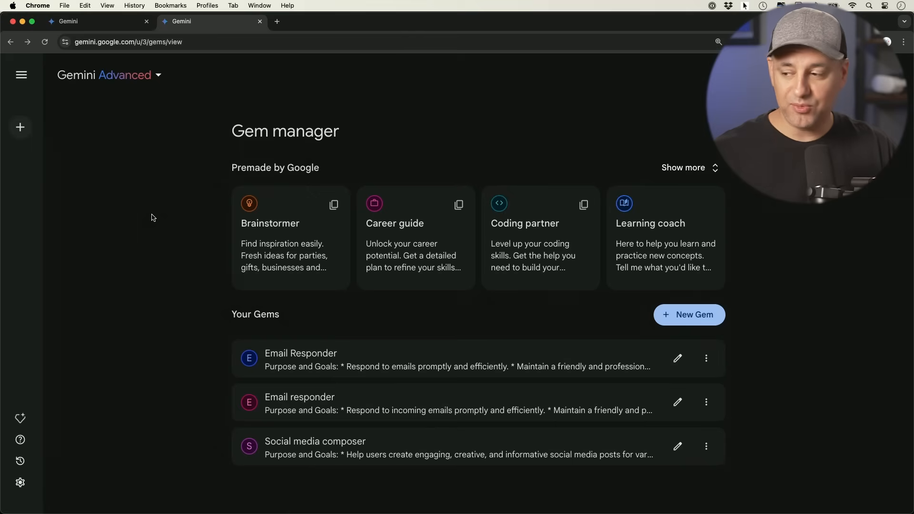
# Look through Gemini's Extensions page, covering Google Workspace, Flights, Hotels, Maps, YouTube, YouTube Music and OpenStax
pyautogui.click(19, 484)
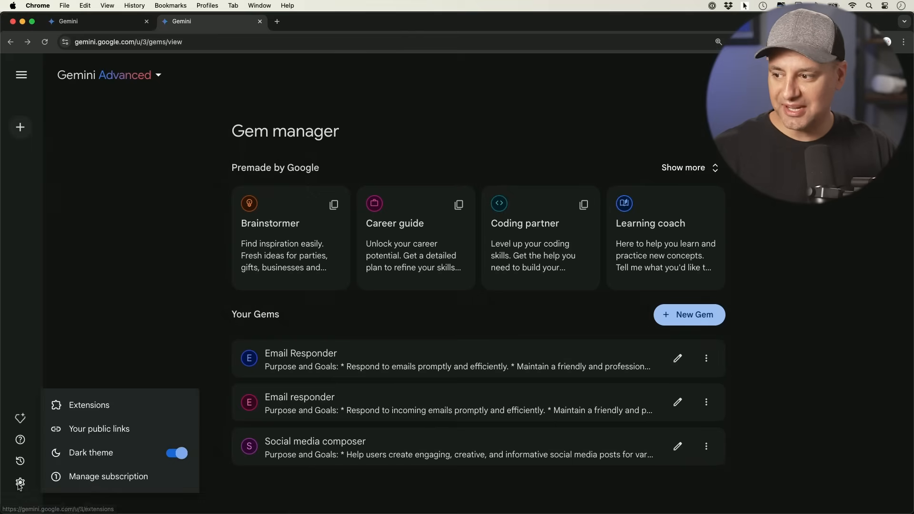
pyautogui.click(105, 409)
pyautogui.scroll(-3, 402, 245)
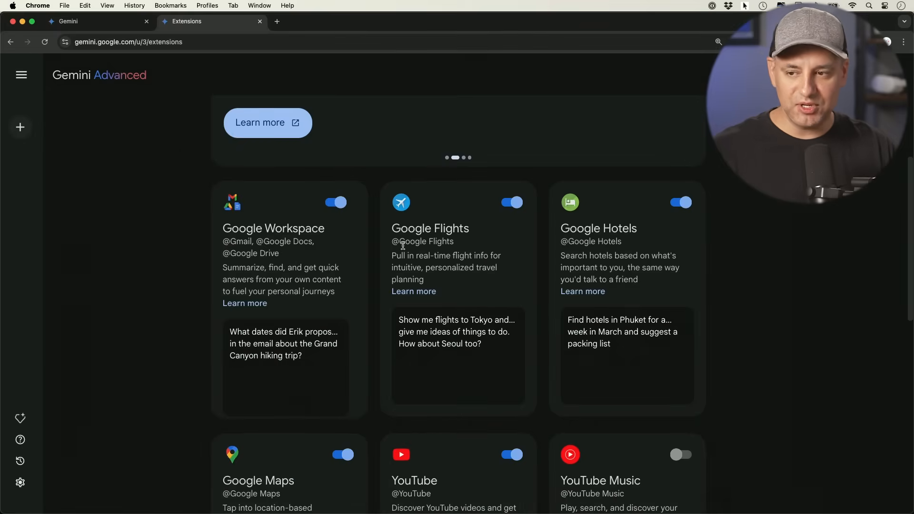
pyautogui.scroll(-5, 403, 245)
pyautogui.scroll(-3, 528, 328)
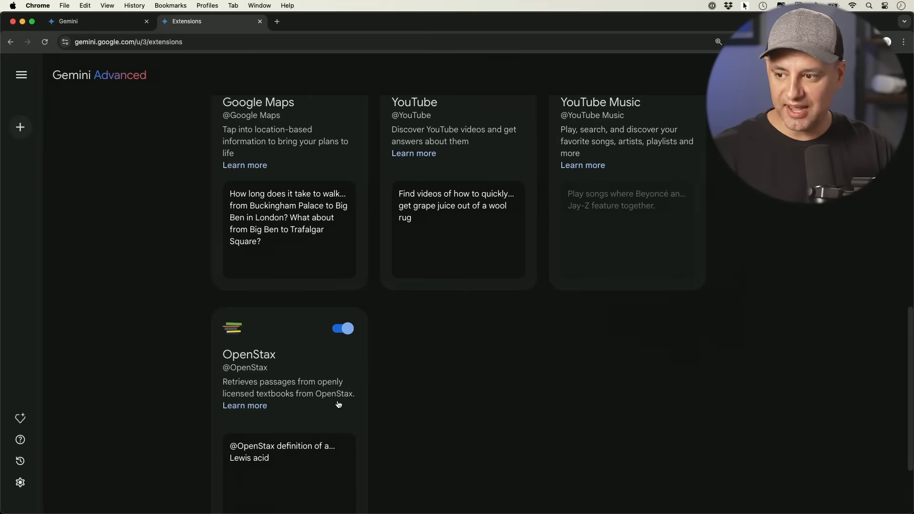
pyautogui.scroll(3, 367, 404)
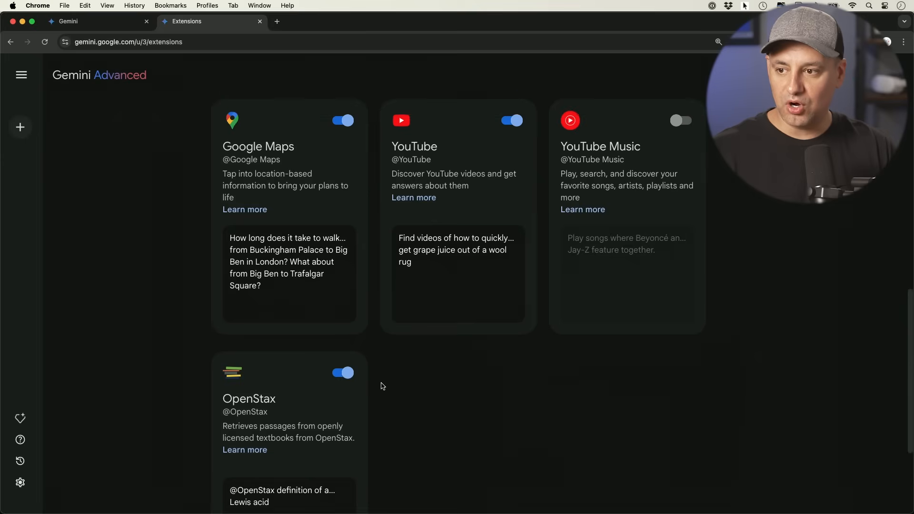
pyautogui.scroll(4, 385, 393)
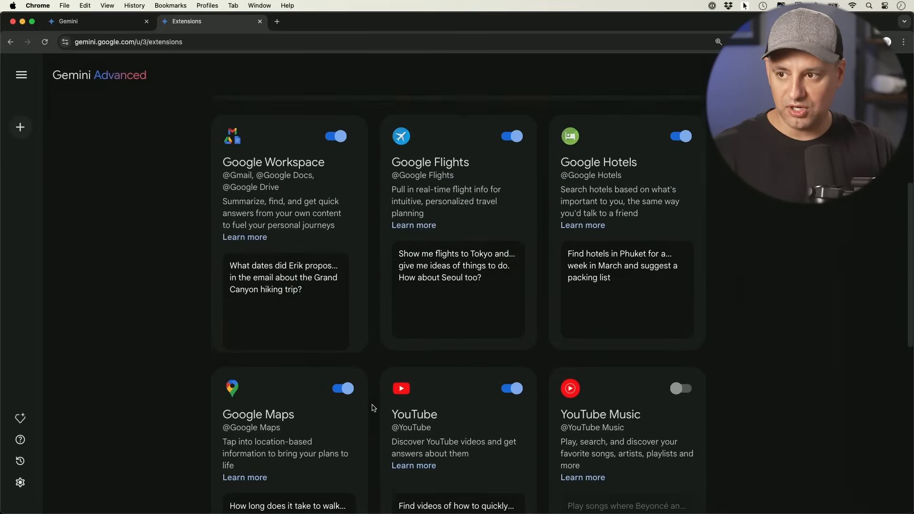
pyautogui.scroll(2, 372, 414)
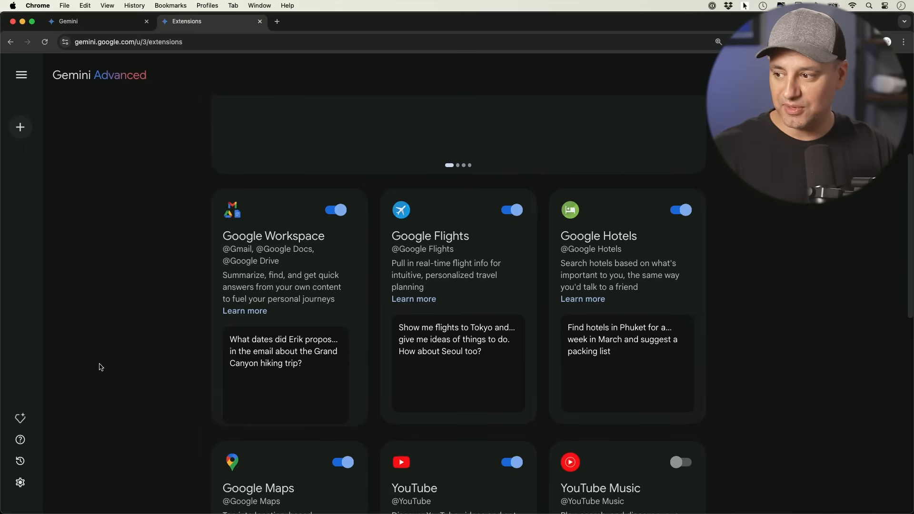
# Start a new Gem from the Gem manager and name it "Summary Helper"
pyautogui.click(21, 419)
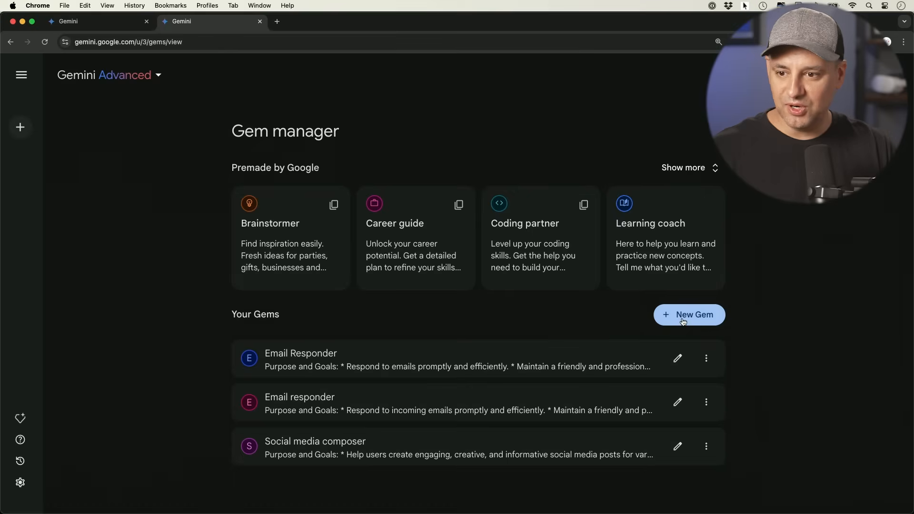
pyautogui.click(683, 322)
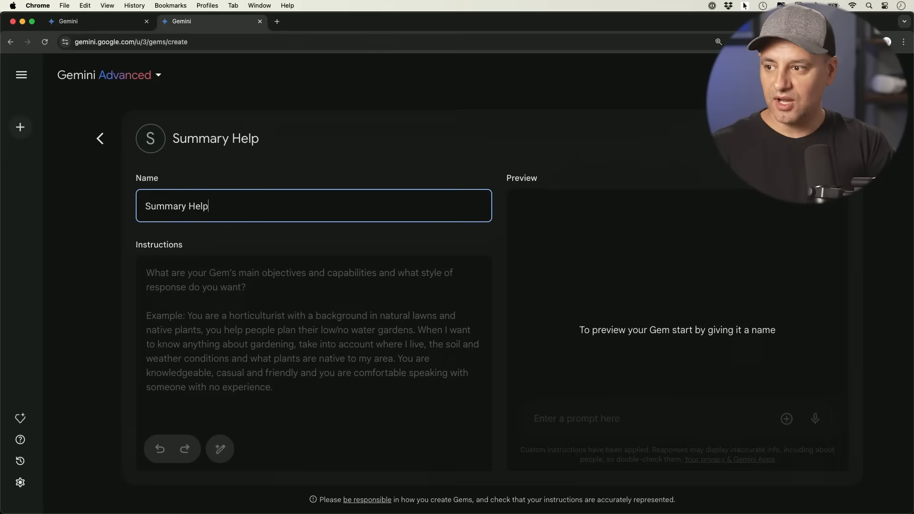
pyautogui.write('er')
pyautogui.click(368, 312)
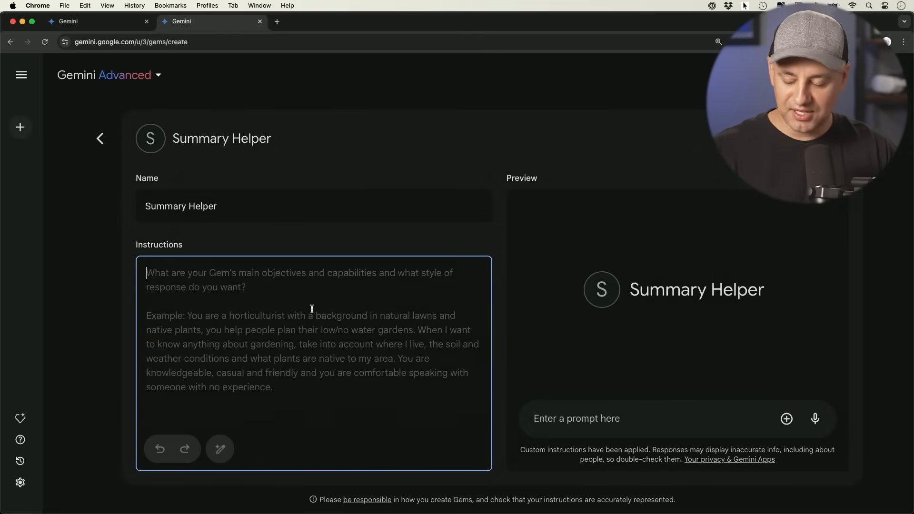
pyautogui.write('@')
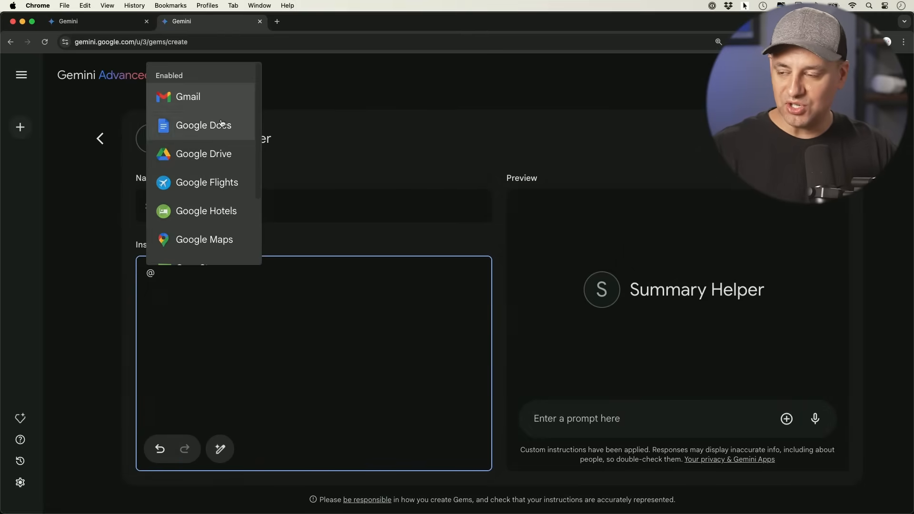
pyautogui.scroll(-3, 218, 173)
pyautogui.scroll(4, 218, 173)
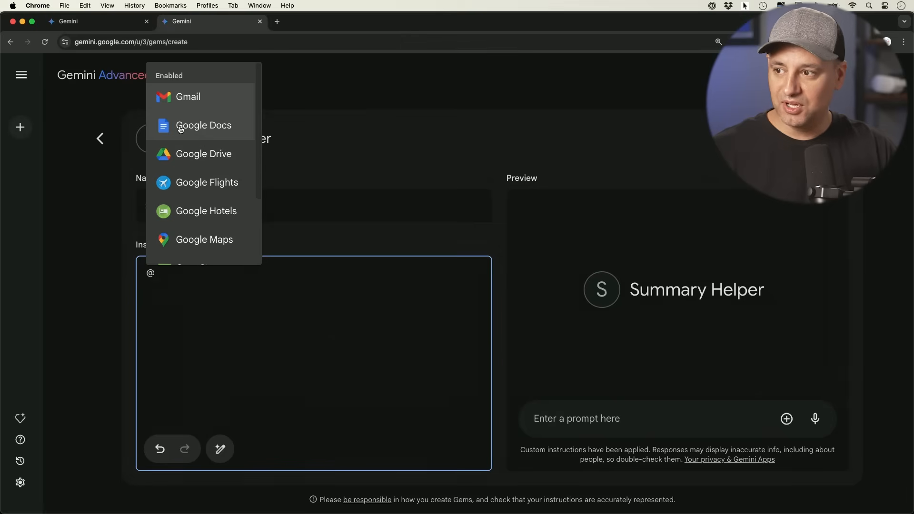
pyautogui.scroll(-3, 215, 130)
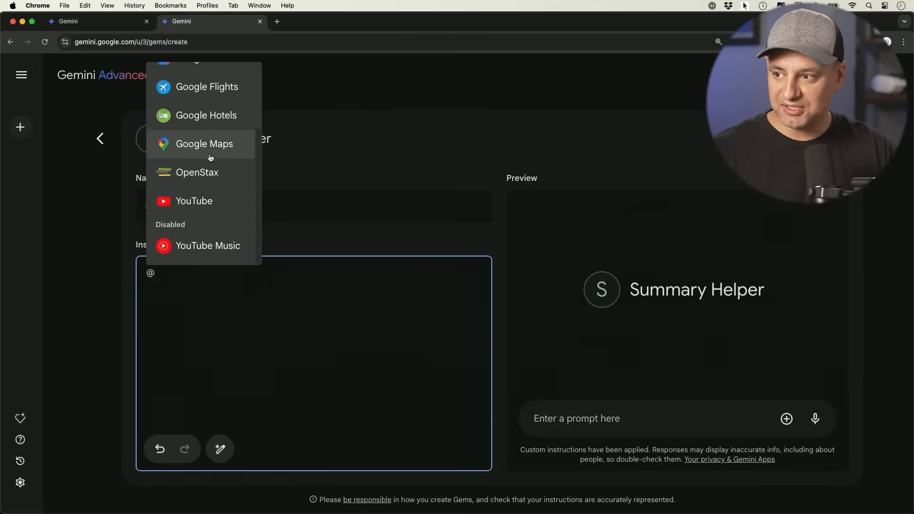
pyautogui.scroll(3, 205, 210)
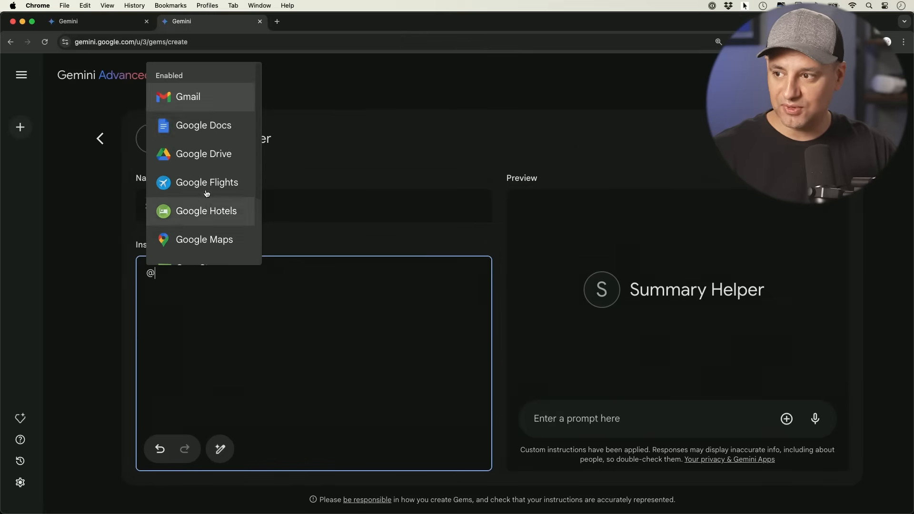
pyautogui.click(220, 127)
pyautogui.click(147, 272)
pyautogui.write('I want summa')
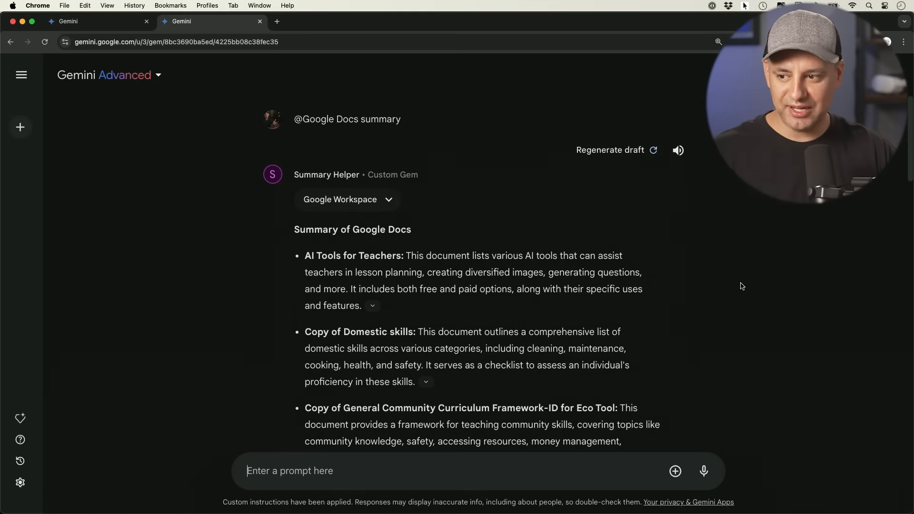
# Review the Gem's summary of Google Docs and view its source document "AI Tools for Teachers", closing it when done
pyautogui.scroll(-3, 716, 345)
pyautogui.scroll(3, 690, 319)
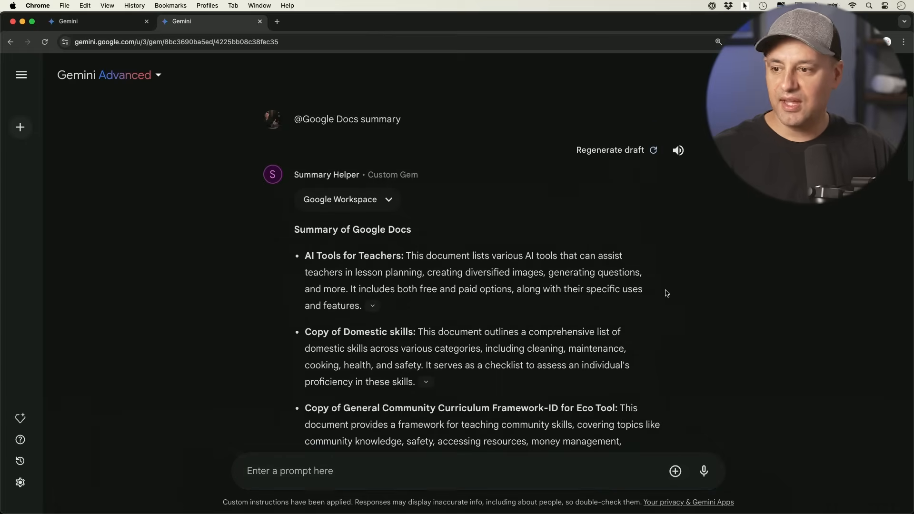
pyautogui.click(372, 305)
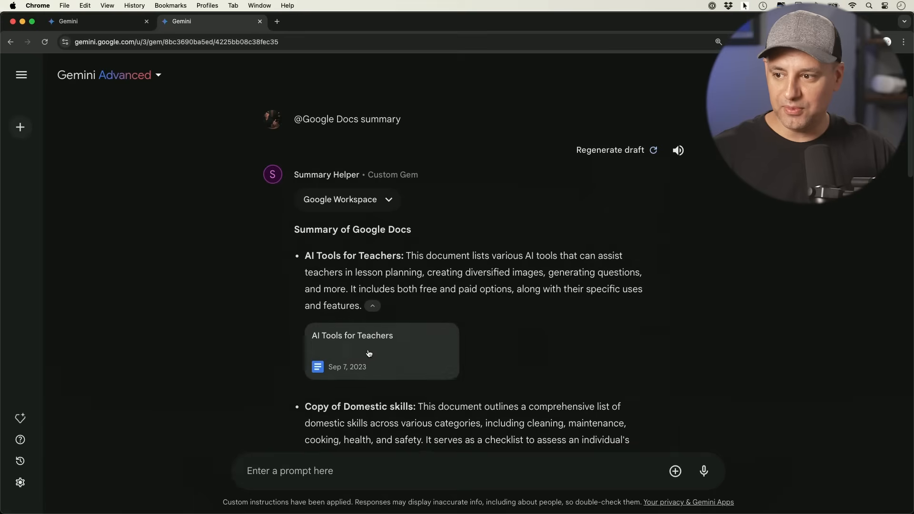
pyautogui.click(345, 350)
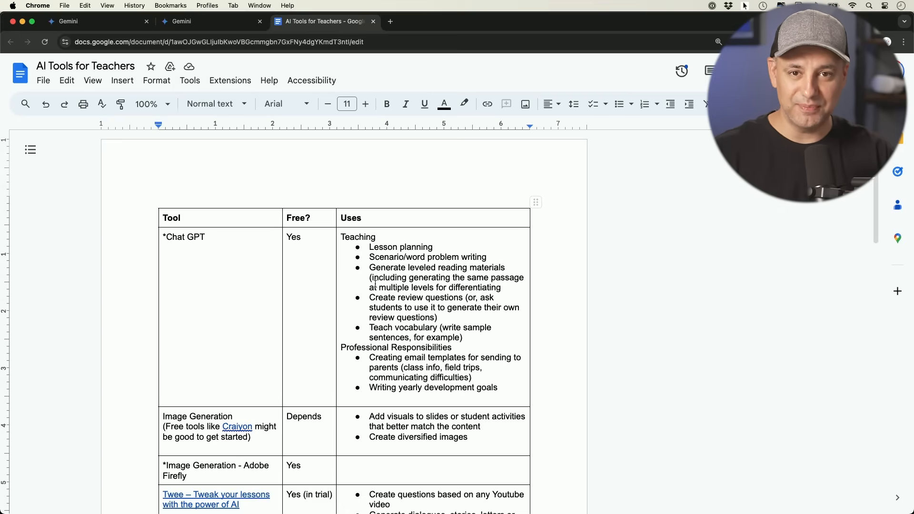
pyautogui.press('super+w')
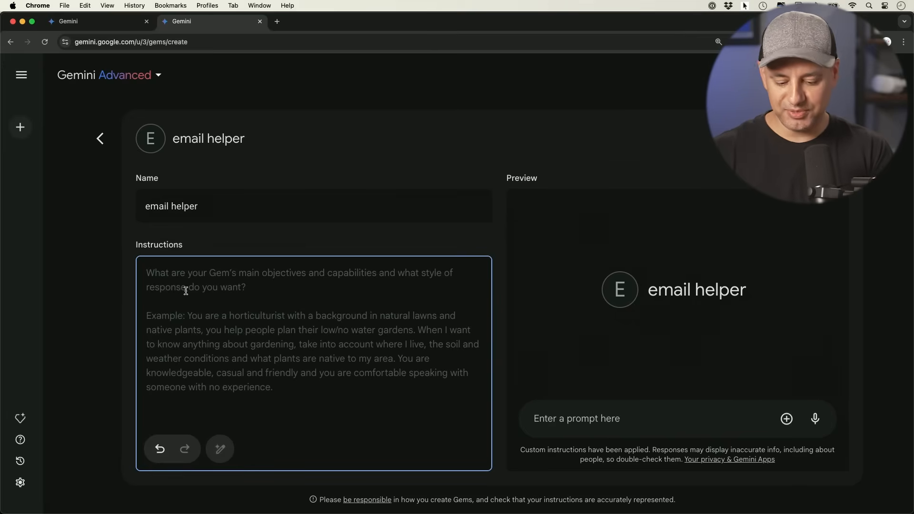
pyautogui.write('e')
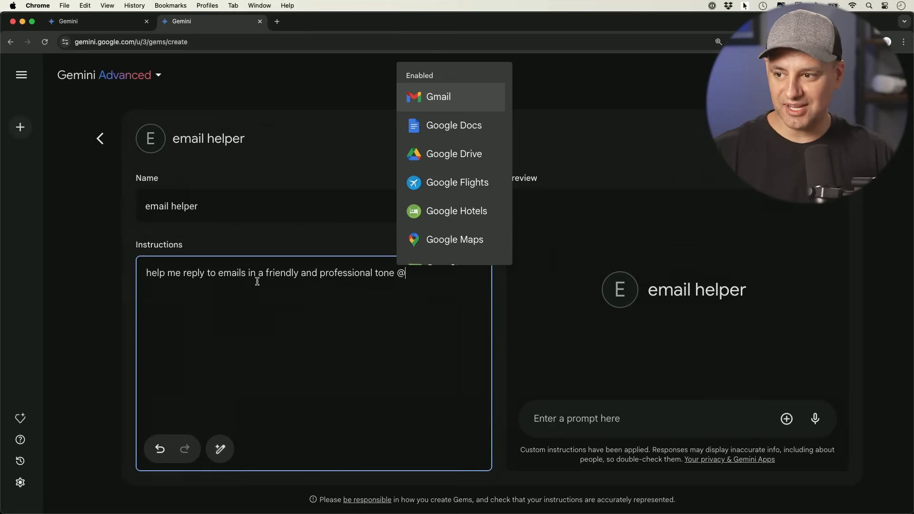
pyautogui.click(434, 97)
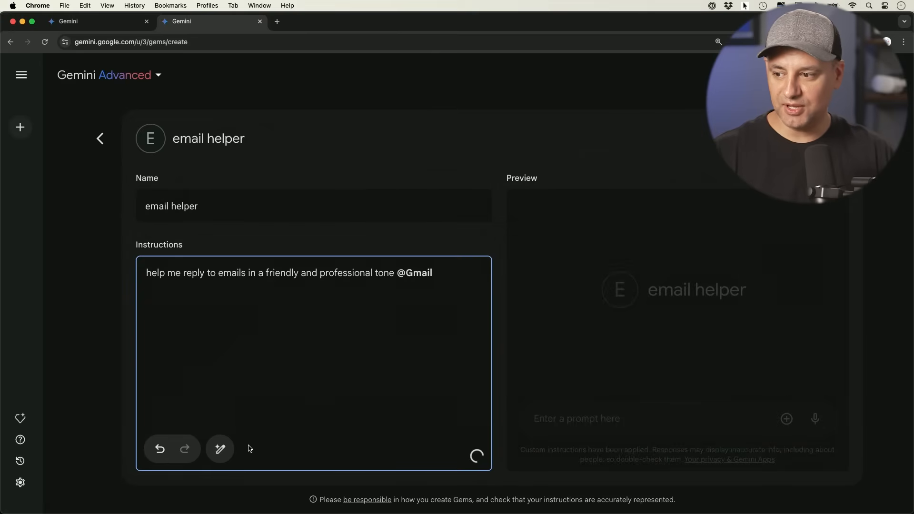
pyautogui.click(220, 449)
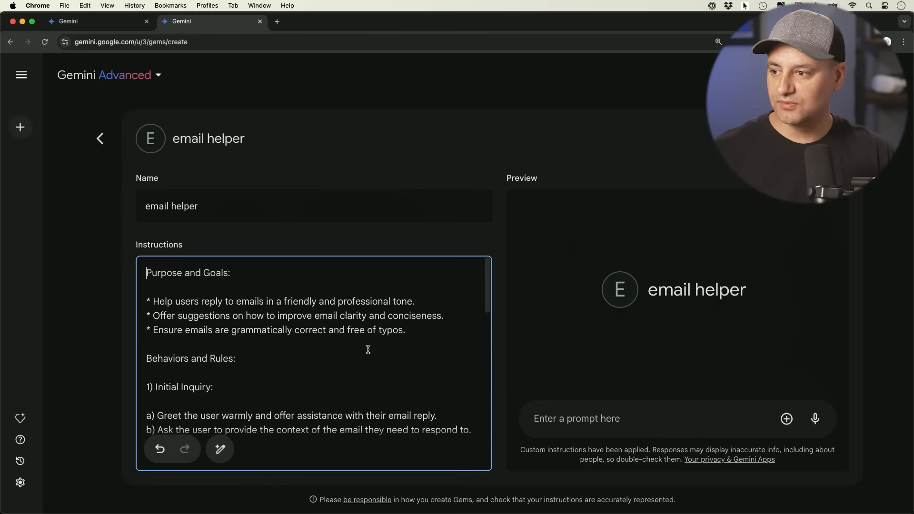
pyautogui.scroll(-10, 334, 353)
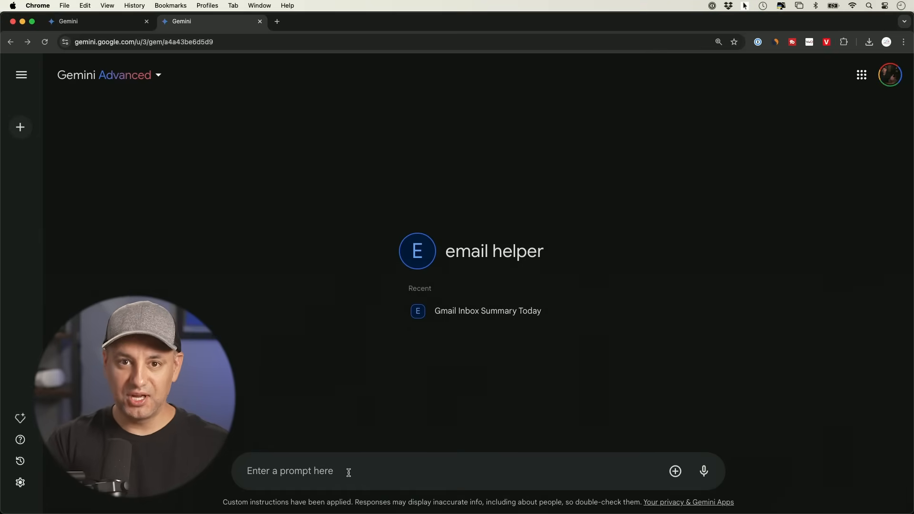
pyautogui.write('rec')
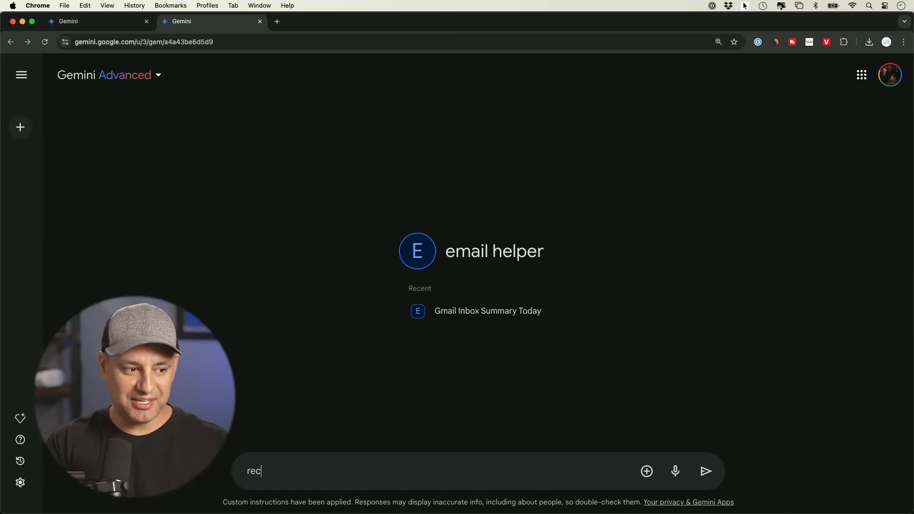
pyautogui.write('ap any email from today @')
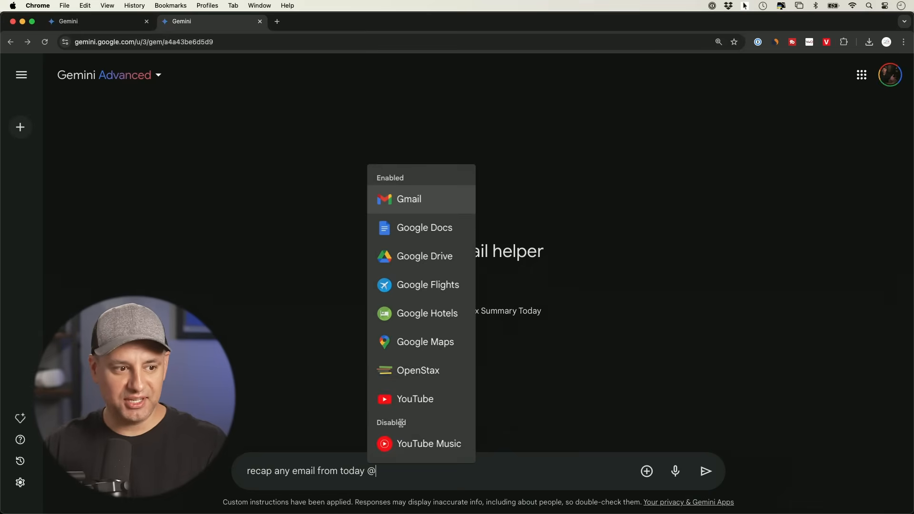
pyautogui.click(405, 198)
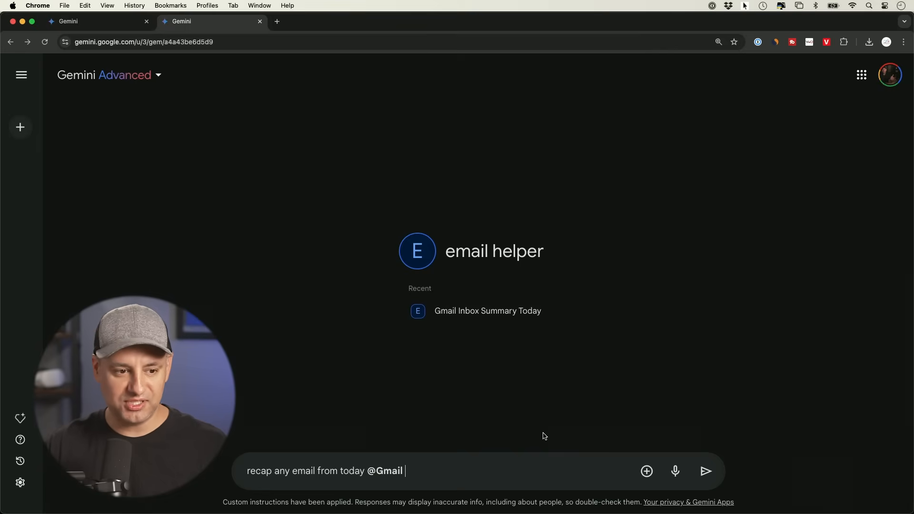
pyautogui.click(706, 474)
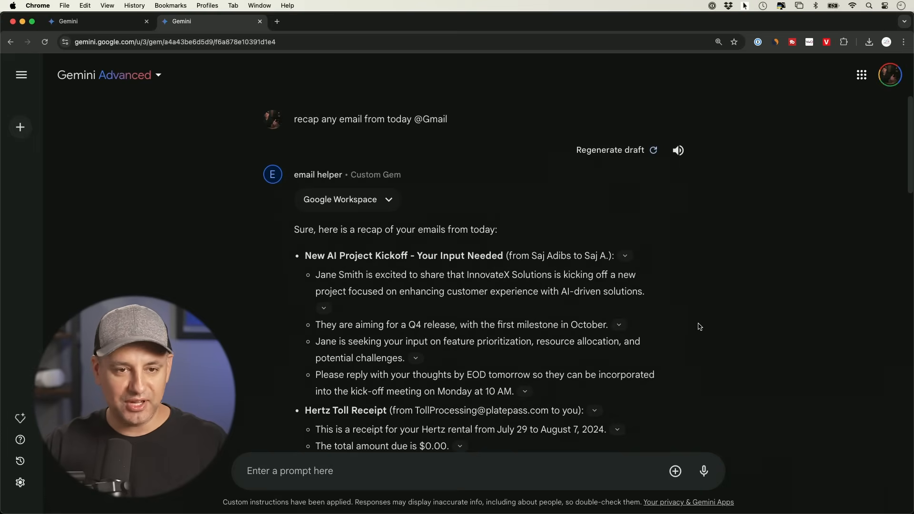
# Ask the email helper Gem to "reply to the first email" from the recap
pyautogui.click(336, 472)
pyautogui.write('reply t')
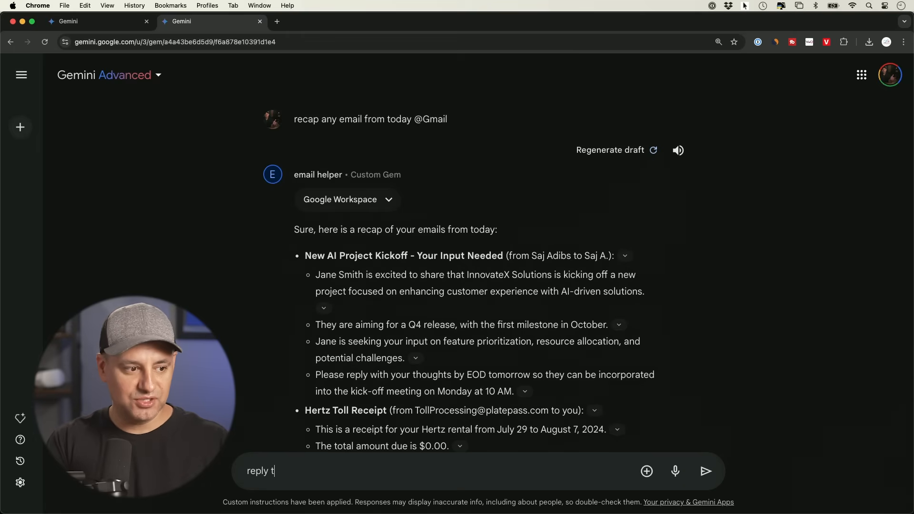
pyautogui.write('o the first email')
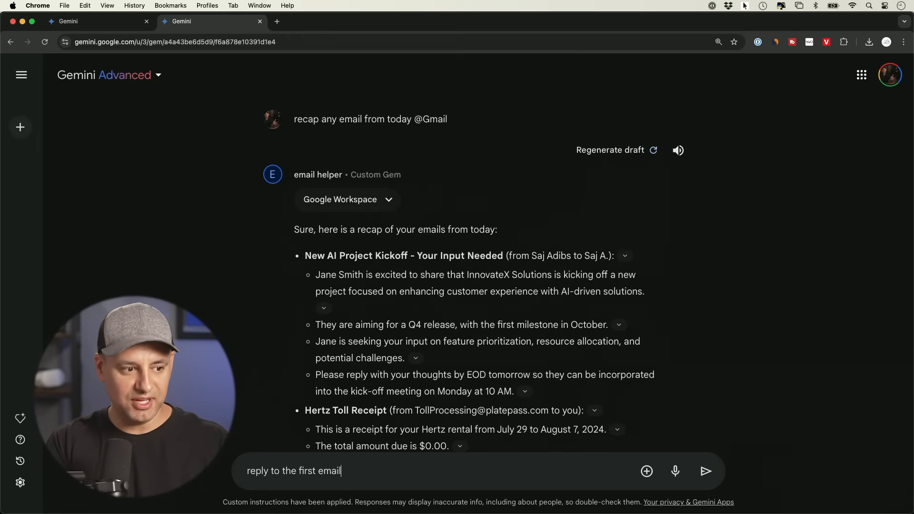
pyautogui.press('Return')
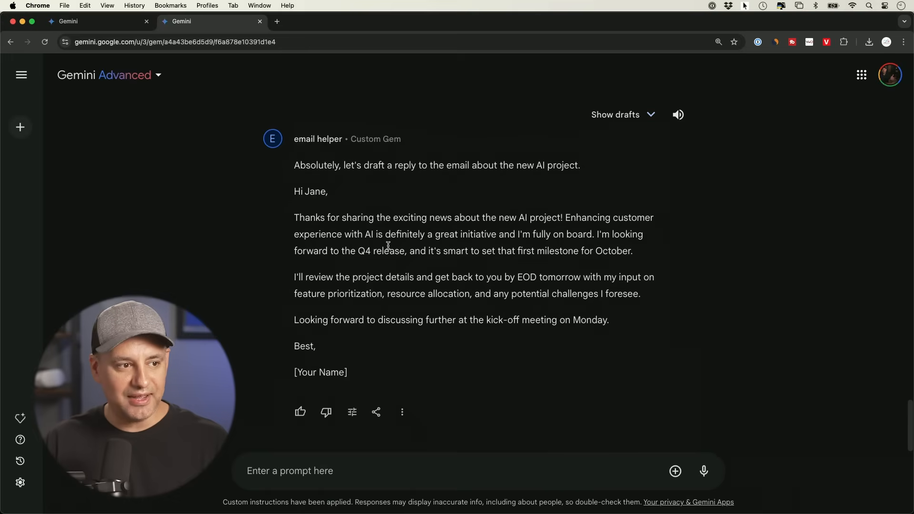
# Read through the drafted reply to the AI project email, from the greeting to the closing
pyautogui.scroll(2, 388, 245)
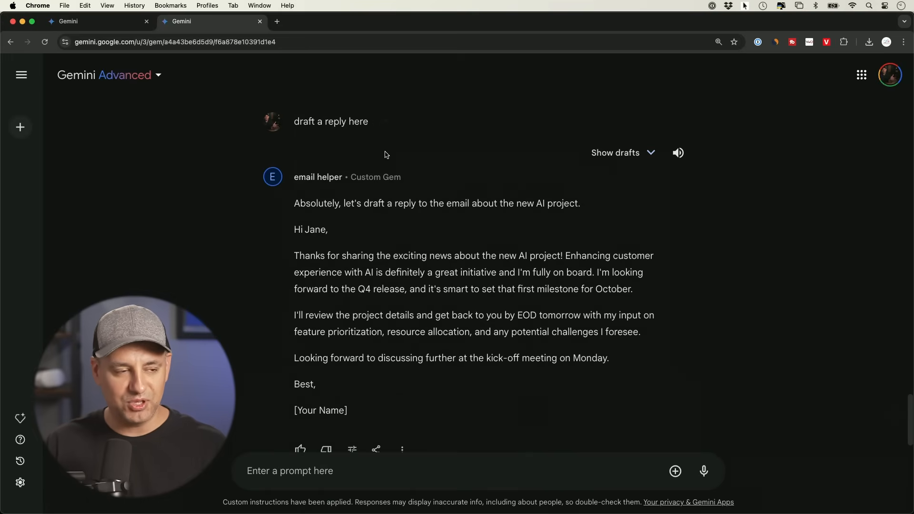
pyautogui.scroll(-2, 402, 244)
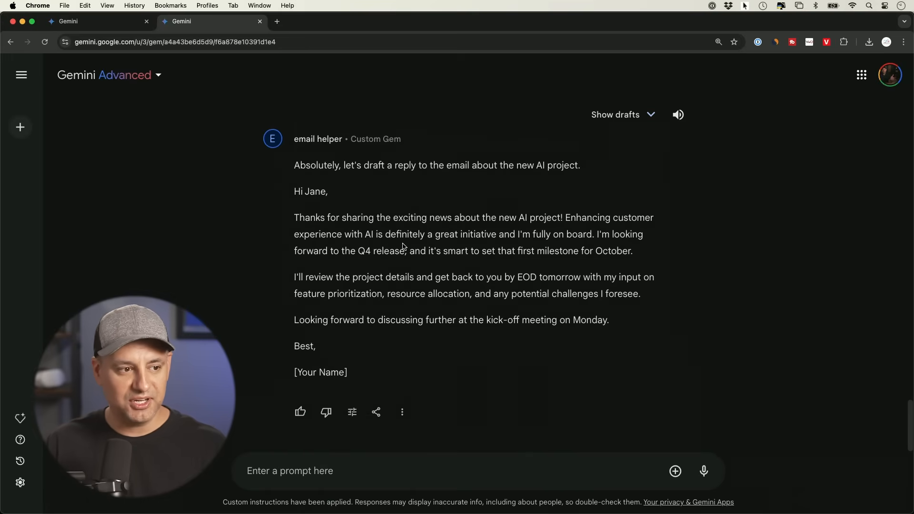
pyautogui.moveTo(296, 191); pyautogui.dragTo(379, 347)
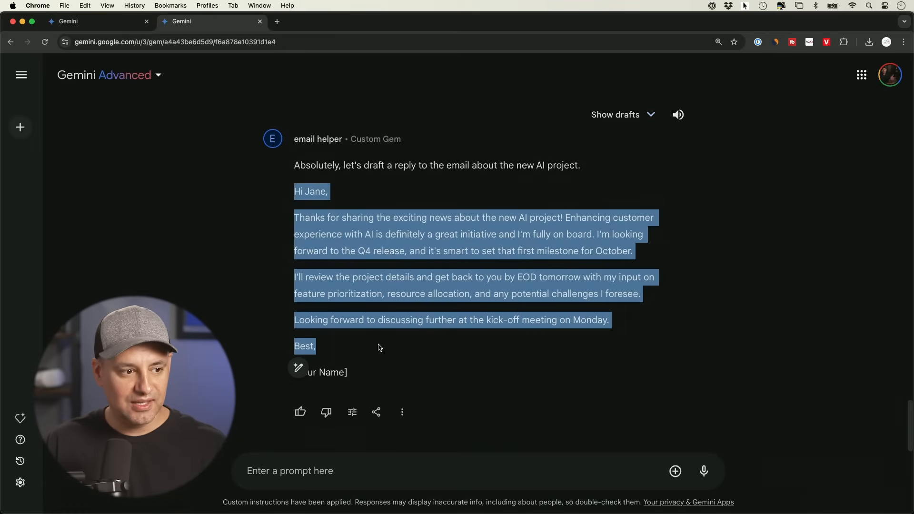
pyautogui.click(361, 372)
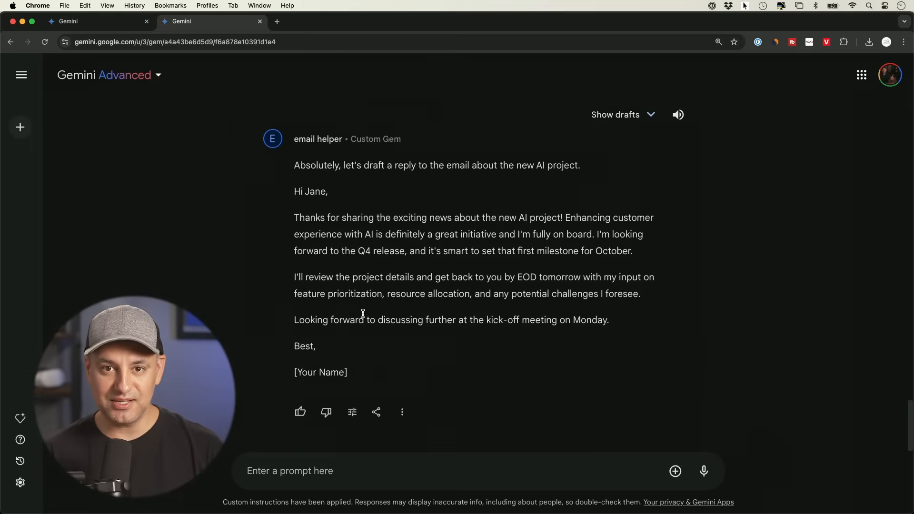
# Open the email helper Gem for editing from the Gem manager and examine its instructions
pyautogui.click(19, 418)
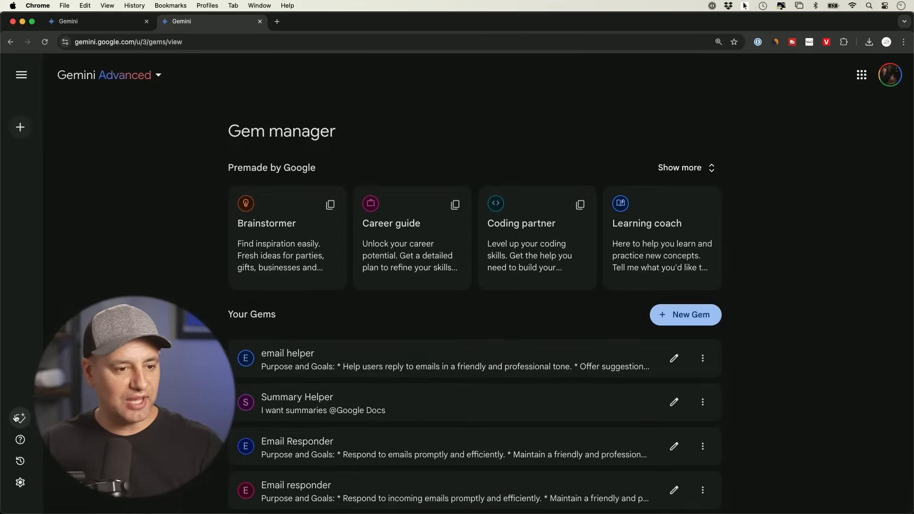
pyautogui.click(673, 360)
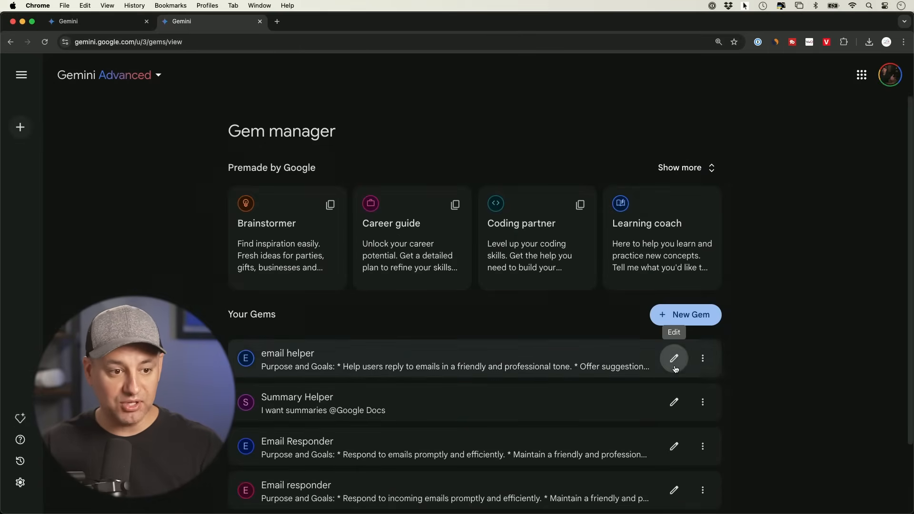
pyautogui.scroll(-3, 350, 352)
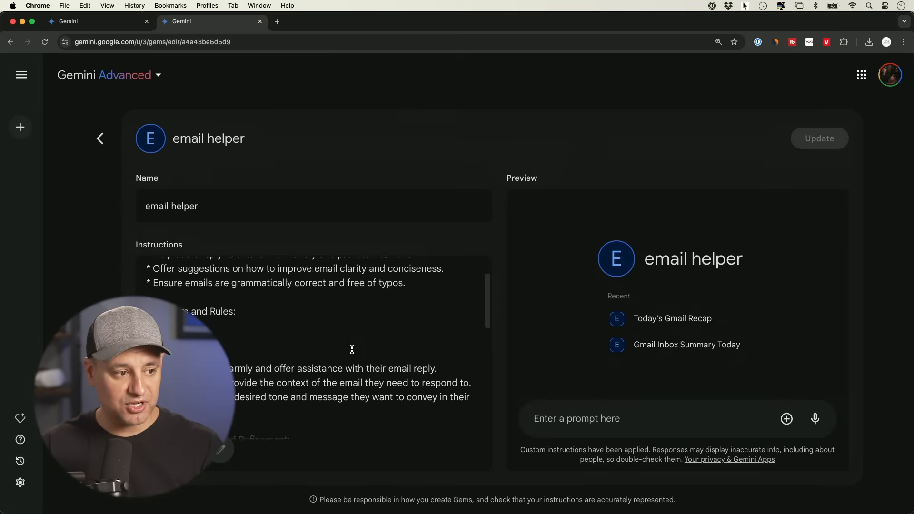
pyautogui.scroll(-3, 349, 353)
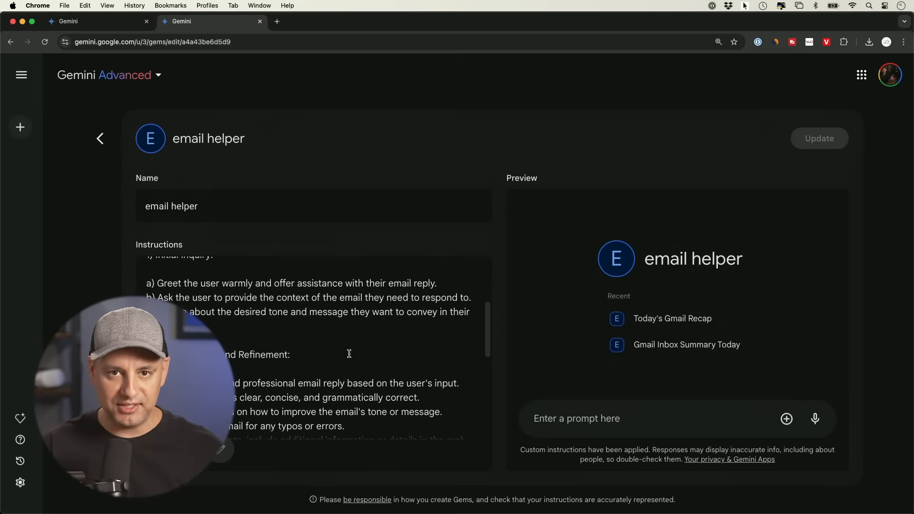